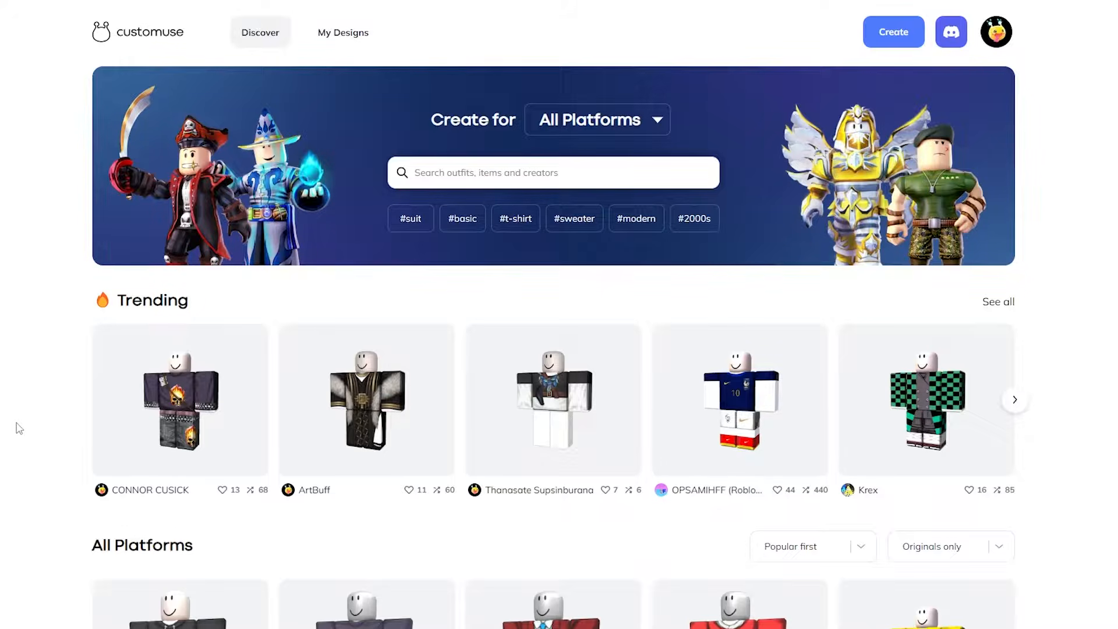
Browse the trending and popular outfits for all platforms on the Discover page
{"action": "scroll", "coordinate": [18, 423], "scroll_direction": "down", "scroll_amount": 3}
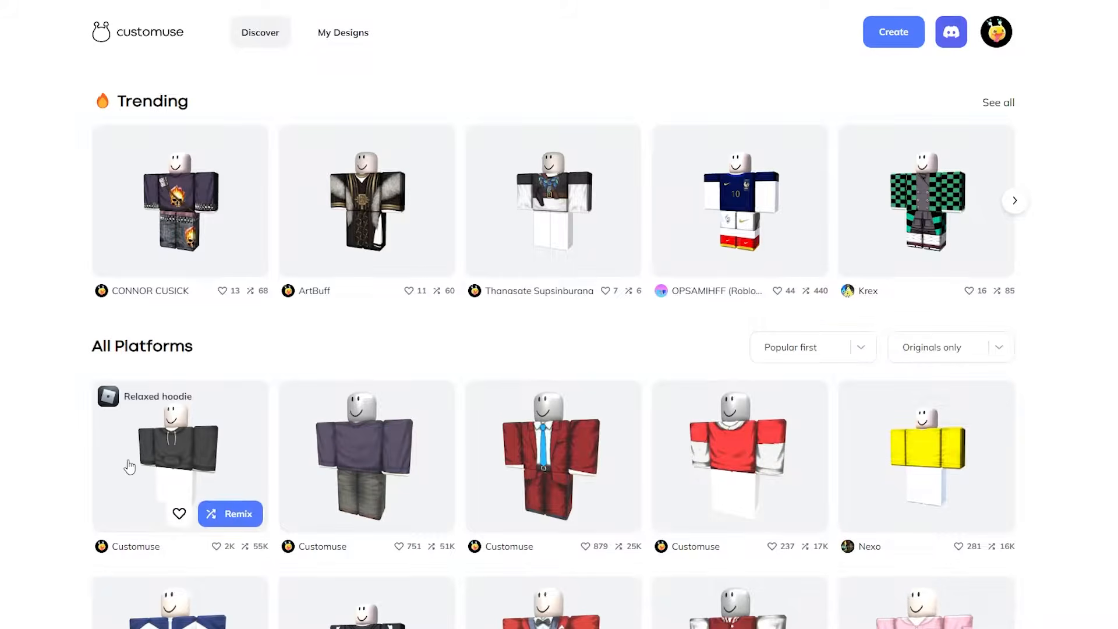
{"action": "scroll", "coordinate": [18, 452], "scroll_direction": "down", "scroll_amount": 3}
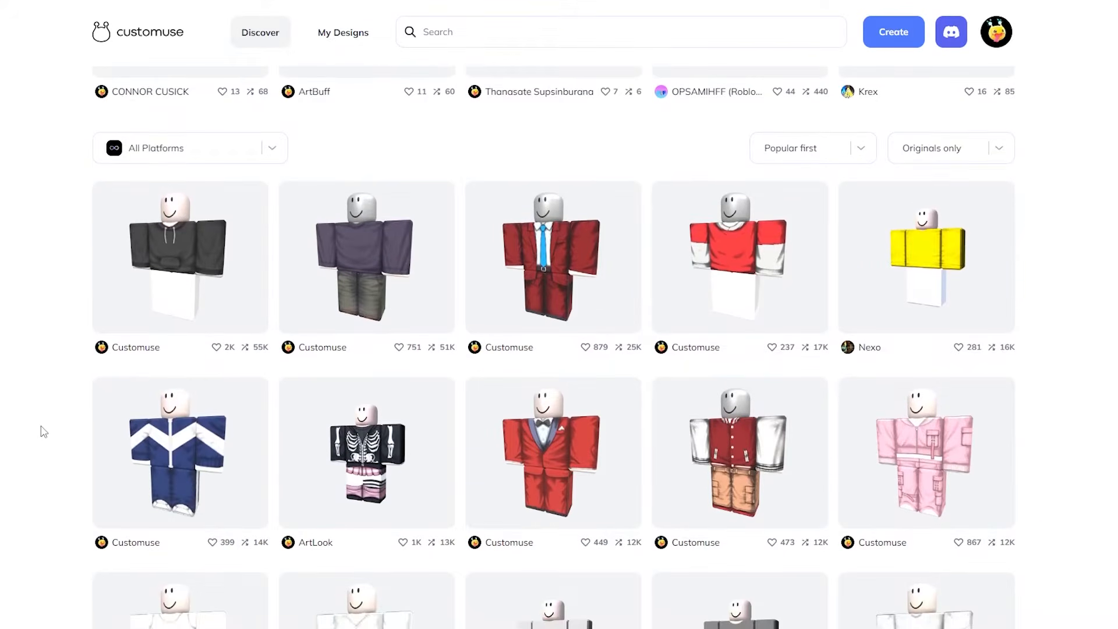
{"action": "scroll", "coordinate": [56, 400], "scroll_direction": "up", "scroll_amount": 7}
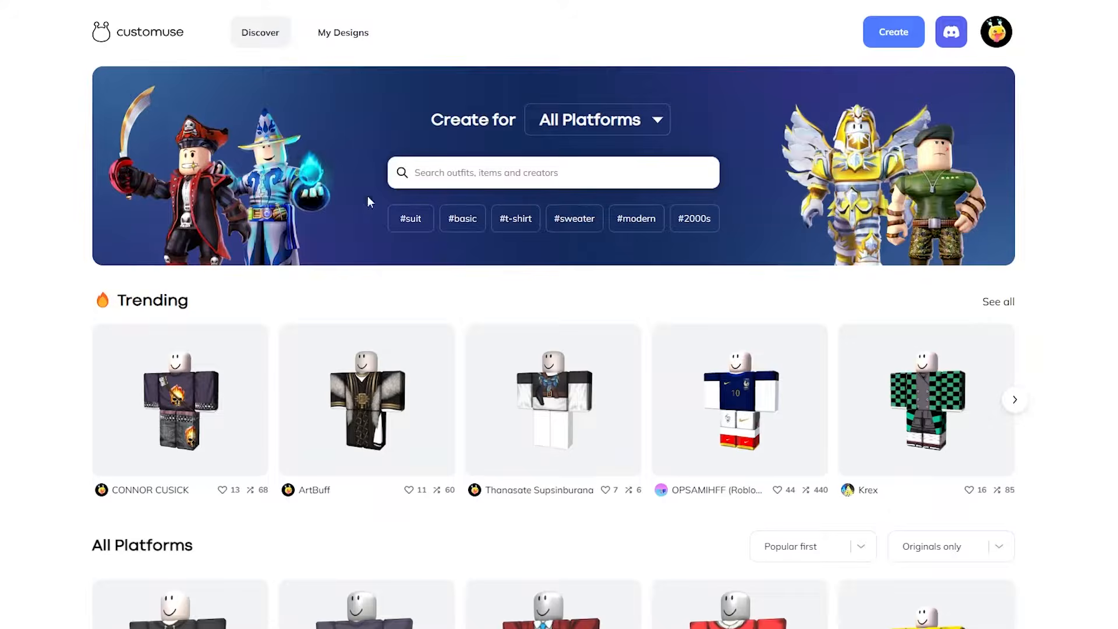
{"action": "double_click", "coordinate": [25, 222]}
{"action": "left_click", "coordinate": [6, 224]}
{"action": "scroll", "coordinate": [217, 324], "scroll_direction": "down", "scroll_amount": 6}
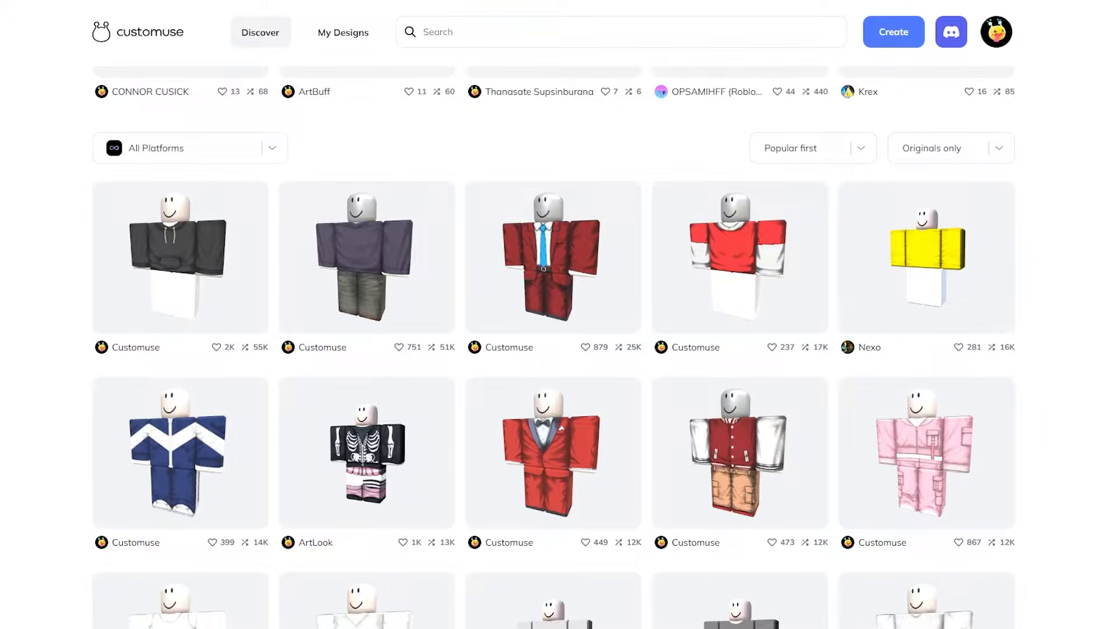
{"action": "scroll", "coordinate": [7, 327], "scroll_direction": "up", "scroll_amount": 6}
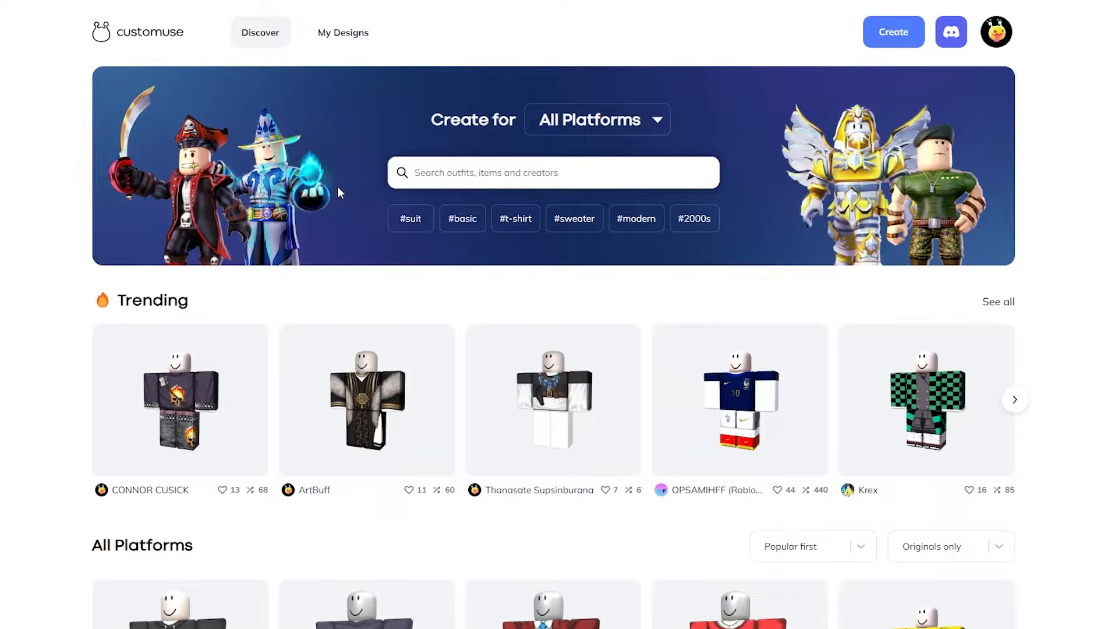
{"action": "scroll", "coordinate": [338, 188], "scroll_direction": "down", "scroll_amount": 10}
{"action": "scroll", "coordinate": [322, 221], "scroll_direction": "down", "scroll_amount": 3}
{"action": "scroll", "coordinate": [324, 274], "scroll_direction": "up", "scroll_amount": 15}
{"action": "scroll", "coordinate": [113, 387], "scroll_direction": "down", "scroll_amount": 3}
{"action": "scroll", "coordinate": [192, 324], "scroll_direction": "down", "scroll_amount": 5}
{"action": "scroll", "coordinate": [375, 226], "scroll_direction": "up", "scroll_amount": 3}
{"action": "scroll", "coordinate": [513, 314], "scroll_direction": "up", "scroll_amount": 6}
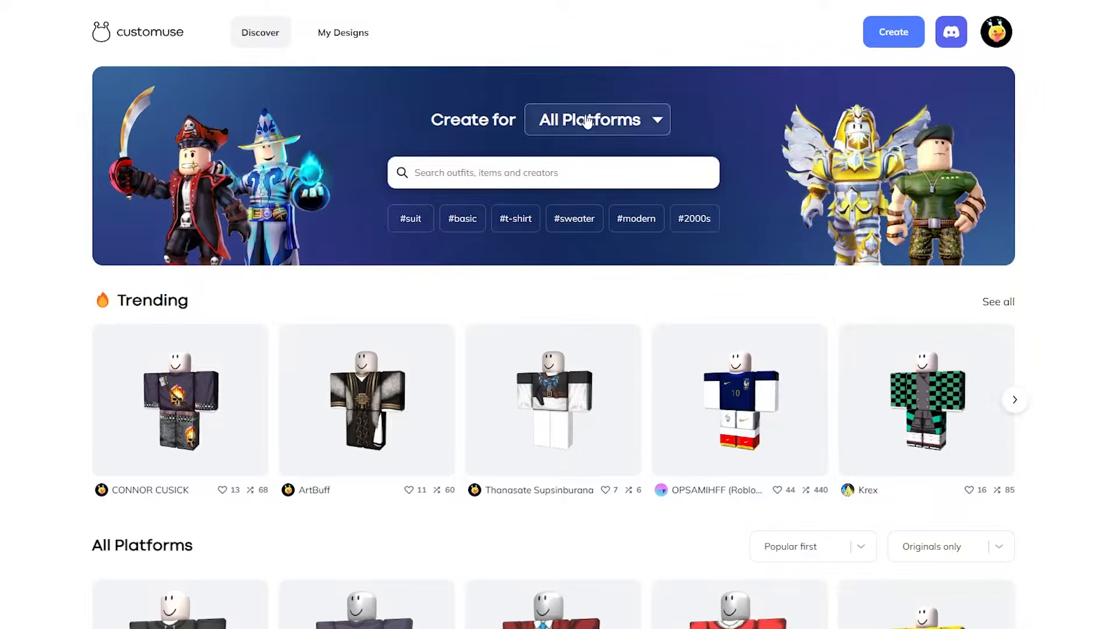
Filter the outfit catalogue to the Roblox platform
{"action": "left_click", "coordinate": [624, 120]}
{"action": "left_click", "coordinate": [558, 177]}
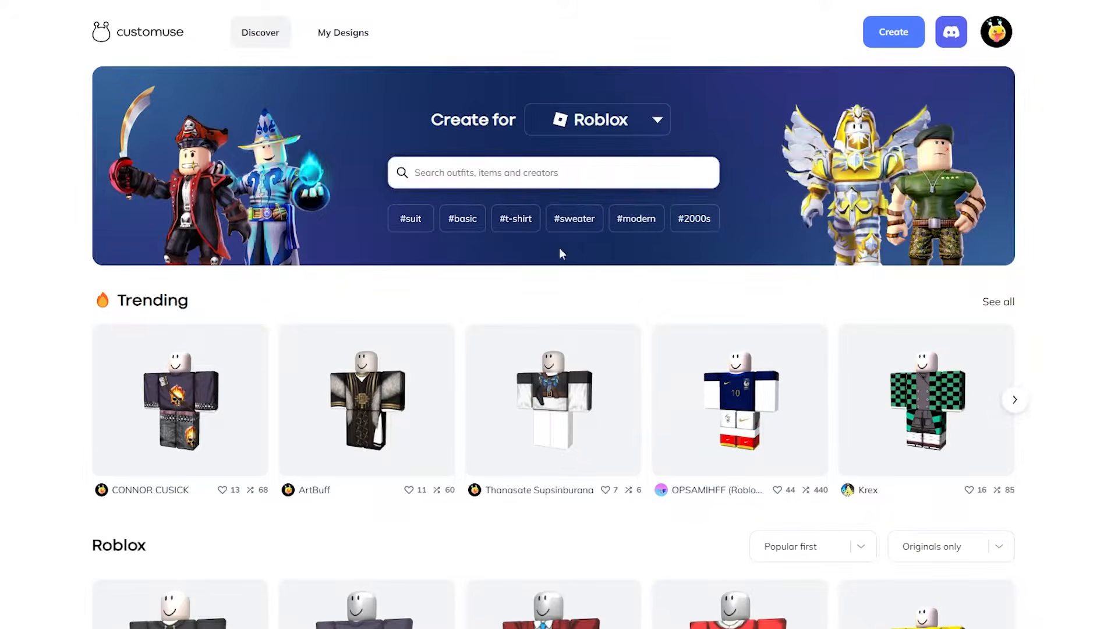
{"action": "scroll", "coordinate": [474, 271], "scroll_direction": "down", "scroll_amount": 2}
{"action": "scroll", "coordinate": [481, 264], "scroll_direction": "down", "scroll_amount": 1}
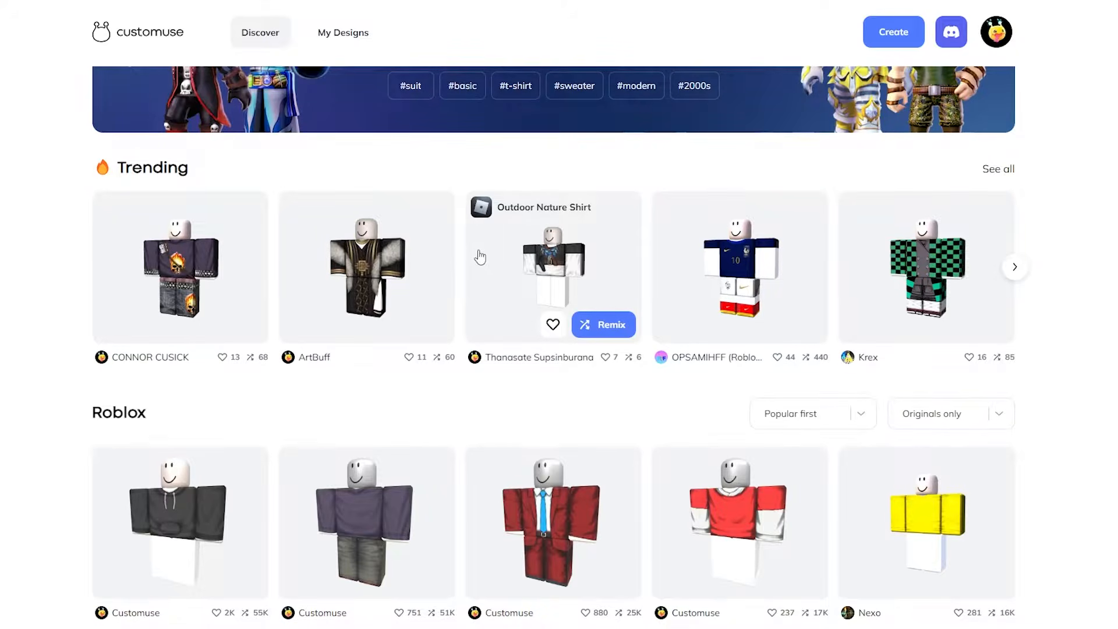
Find the red and light-blue hoodie with the cookie emblem and remix it as a new outfit, discarding the old draft
{"action": "scroll", "coordinate": [1072, 360], "scroll_direction": "down", "scroll_amount": 5}
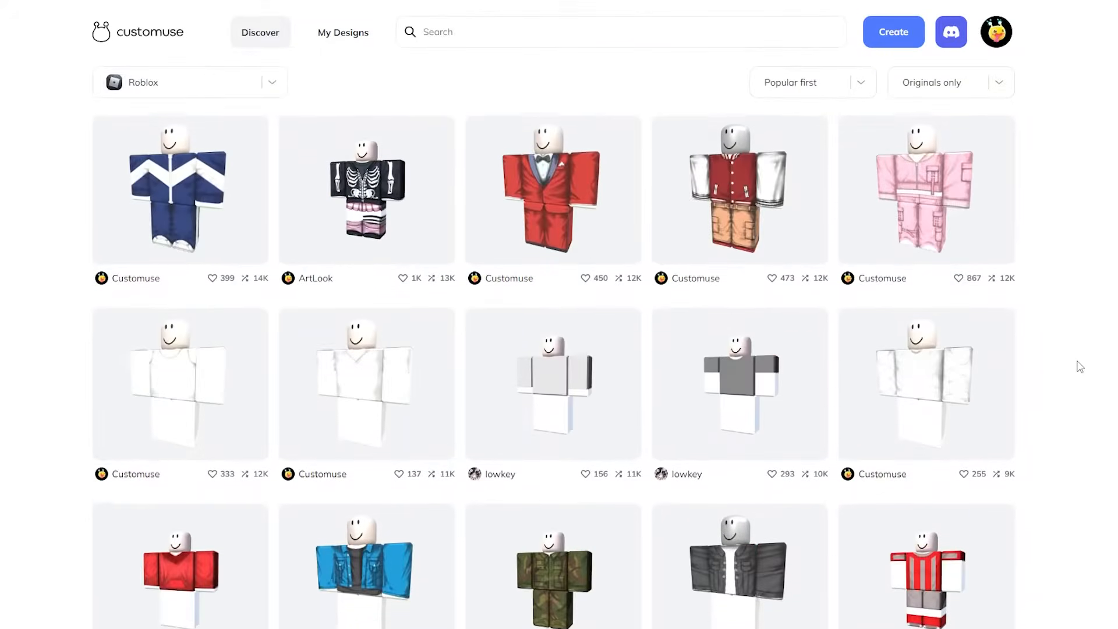
{"action": "scroll", "coordinate": [1078, 367], "scroll_direction": "down", "scroll_amount": 5}
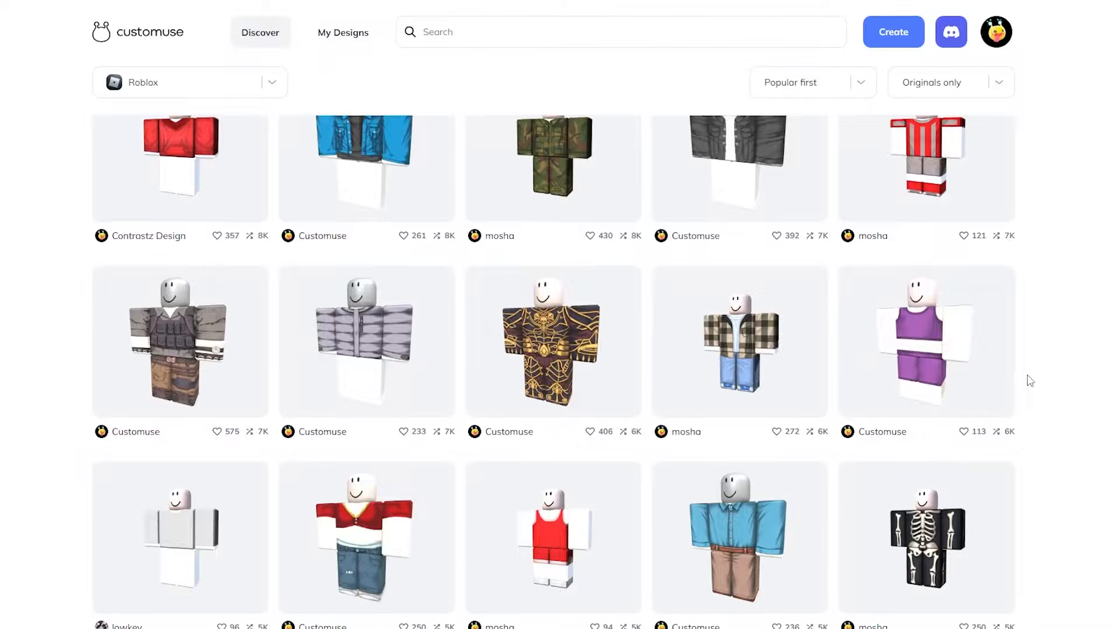
{"action": "scroll", "coordinate": [1031, 378], "scroll_direction": "down", "scroll_amount": 3}
{"action": "scroll", "coordinate": [1030, 381], "scroll_direction": "down", "scroll_amount": 6}
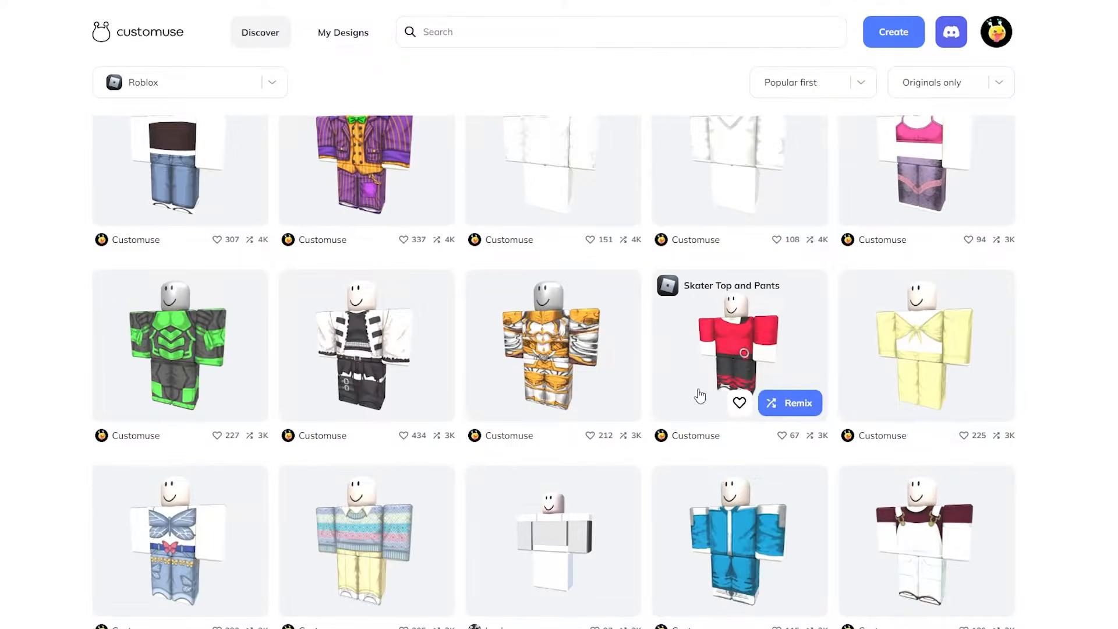
{"action": "scroll", "coordinate": [689, 387], "scroll_direction": "down", "scroll_amount": 3}
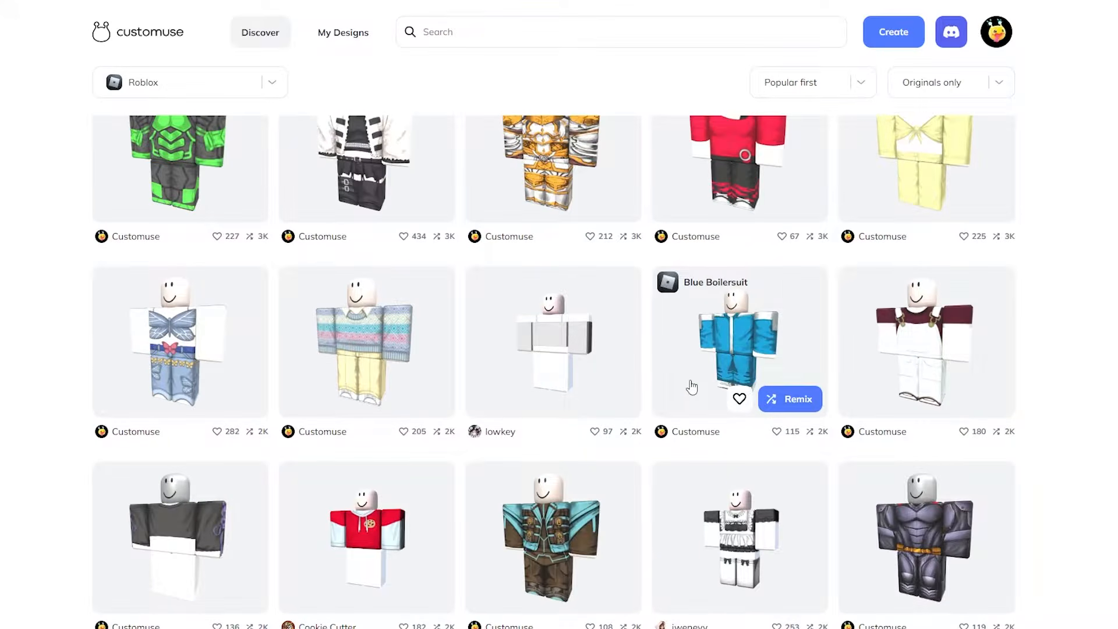
{"action": "left_click", "coordinate": [367, 524]}
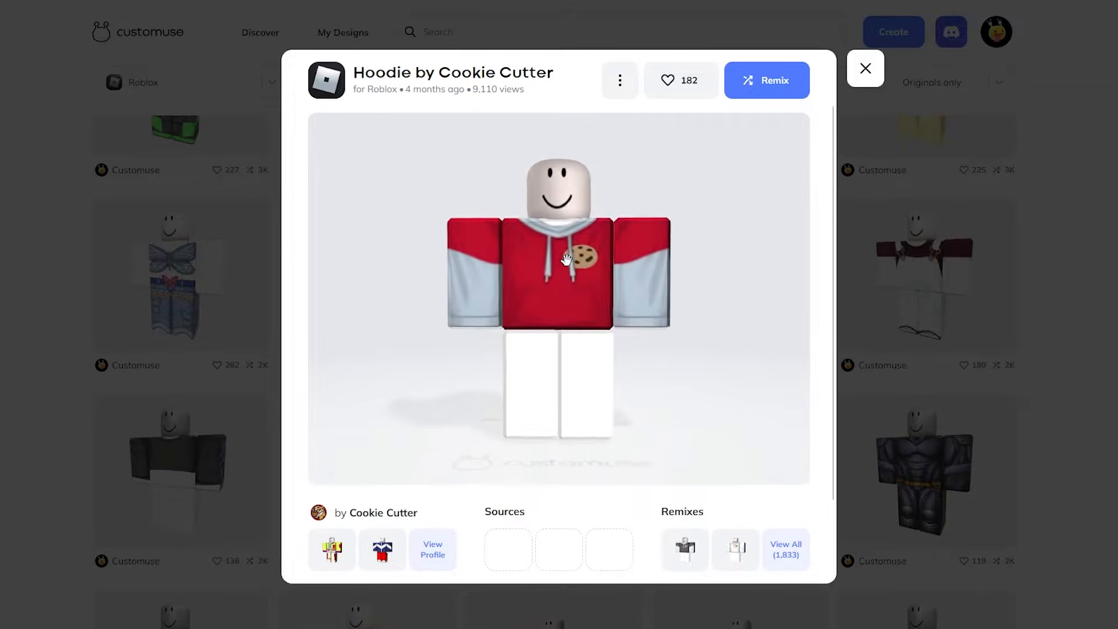
{"action": "left_click", "coordinate": [767, 86]}
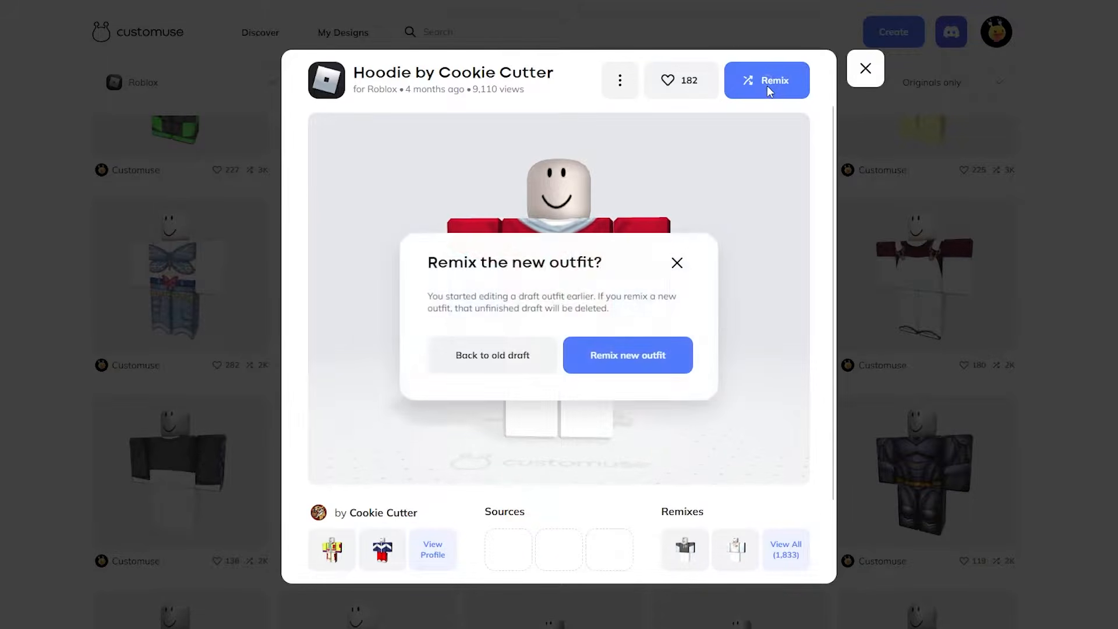
{"action": "left_click", "coordinate": [621, 364]}
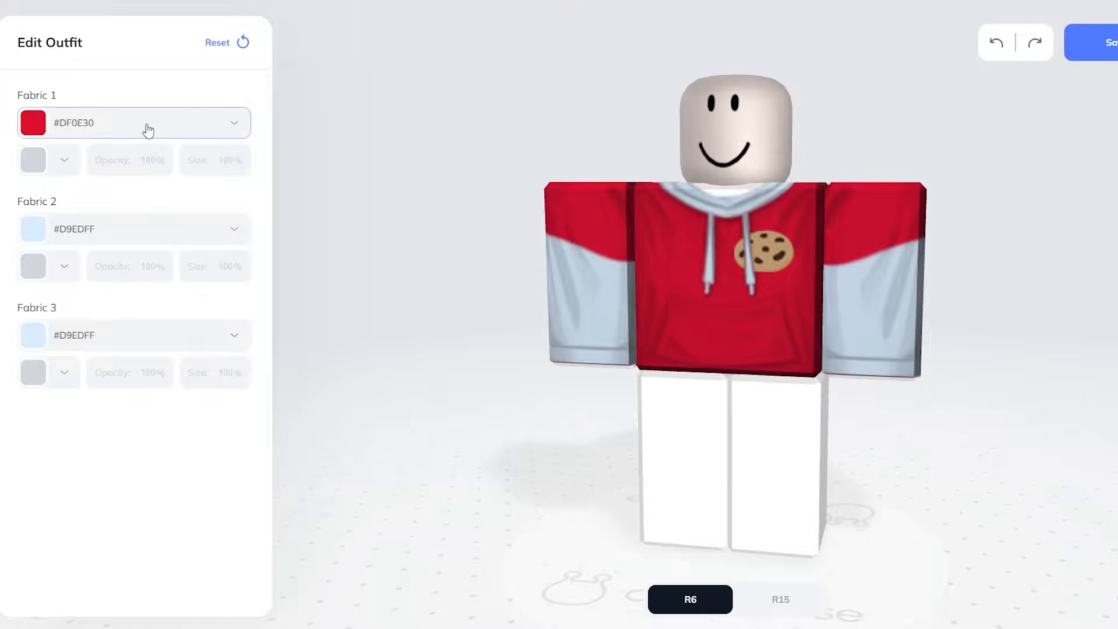
Change the Fabric 1 color of the hoodie to purple #AA0DDE
{"action": "left_click", "coordinate": [158, 129]}
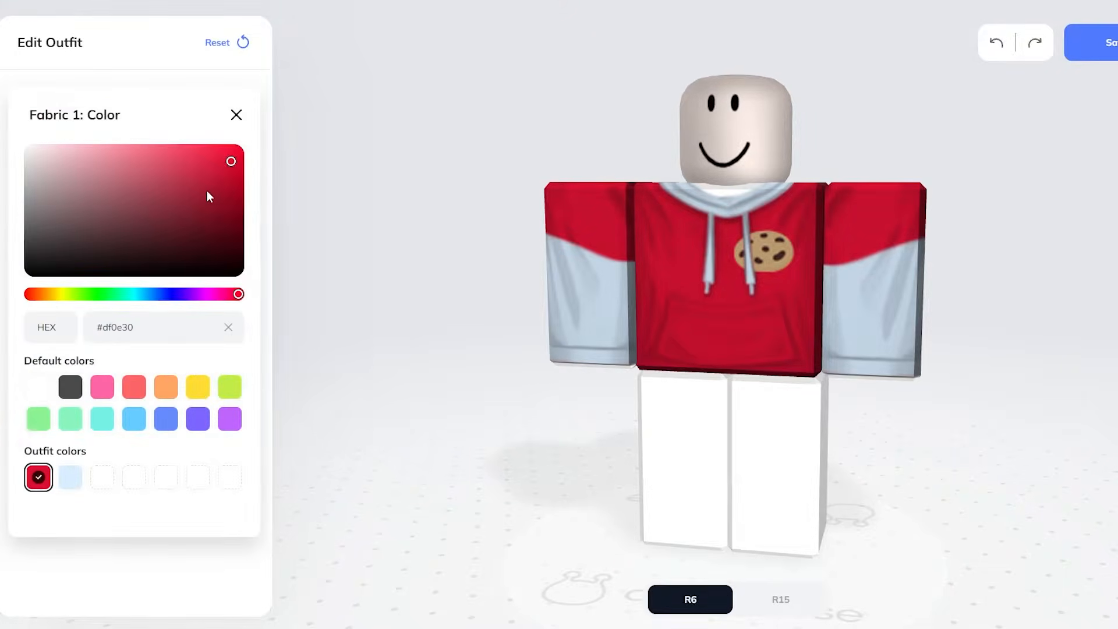
{"action": "left_click_drag", "start_coordinate": [203, 297], "coordinate": [198, 297]}
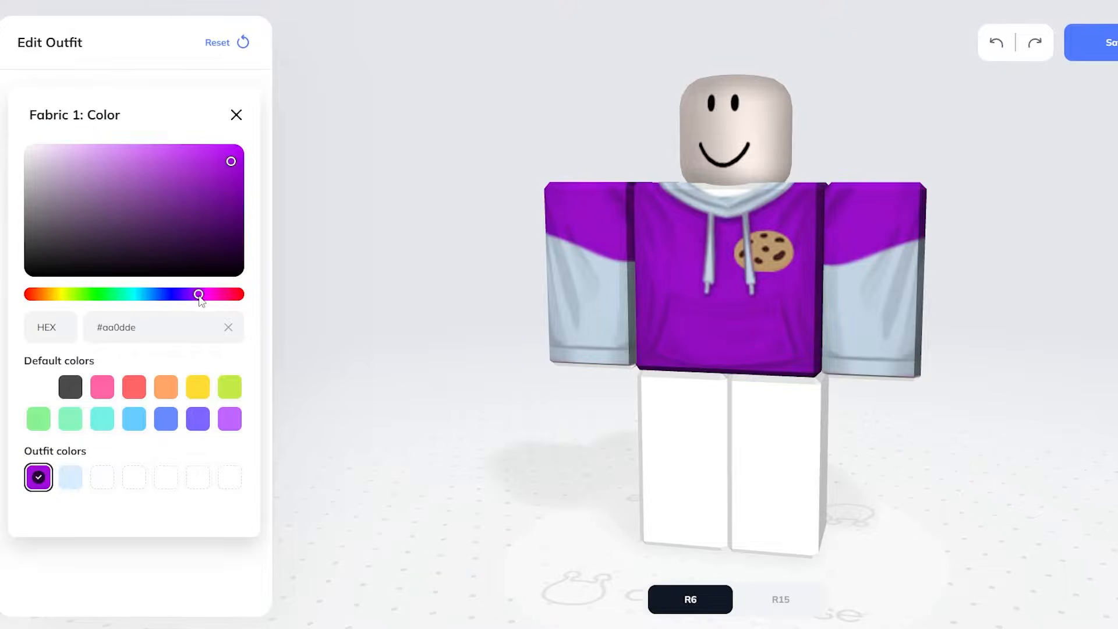
{"action": "left_click", "coordinate": [236, 115]}
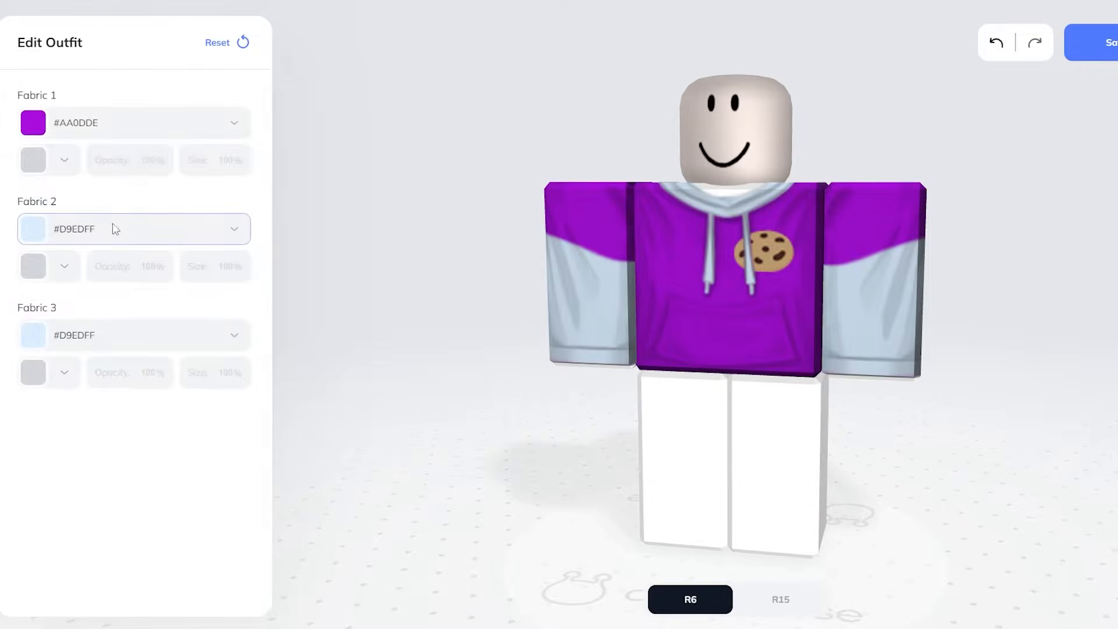
Change the Fabric 2 color on the lower sleeves and hood to pale lilac #F0D9FF
{"action": "left_click", "coordinate": [114, 230]}
{"action": "left_click_drag", "start_coordinate": [162, 299], "coordinate": [195, 298]}
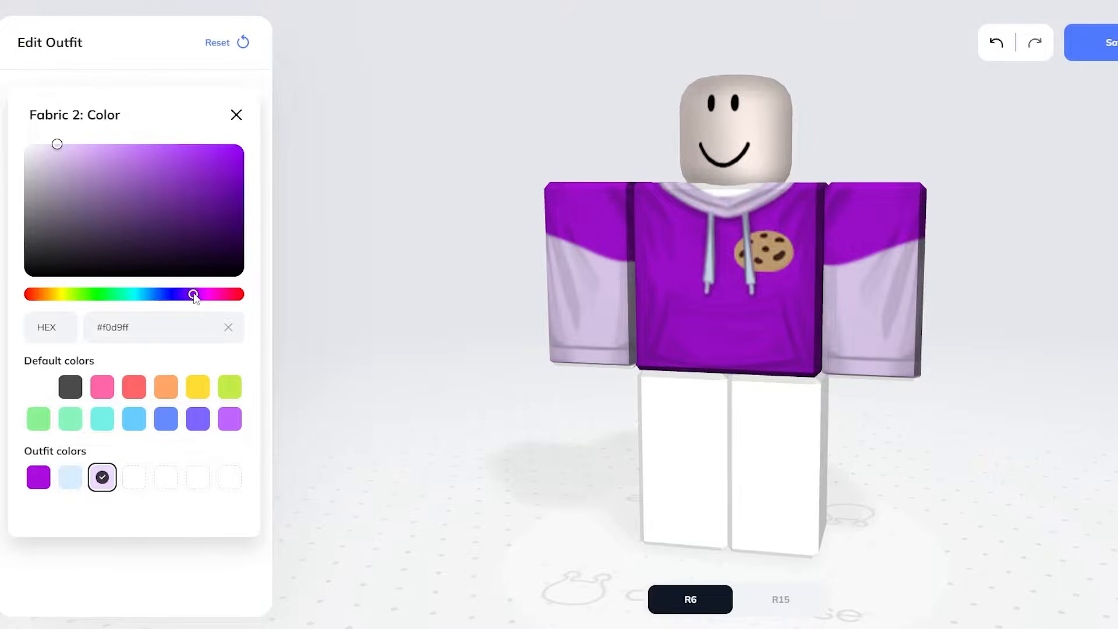
{"action": "left_click", "coordinate": [235, 121]}
Change the Fabric 3 color of the hoodie's drawstrings to dark purple #571961
{"action": "left_click", "coordinate": [150, 332]}
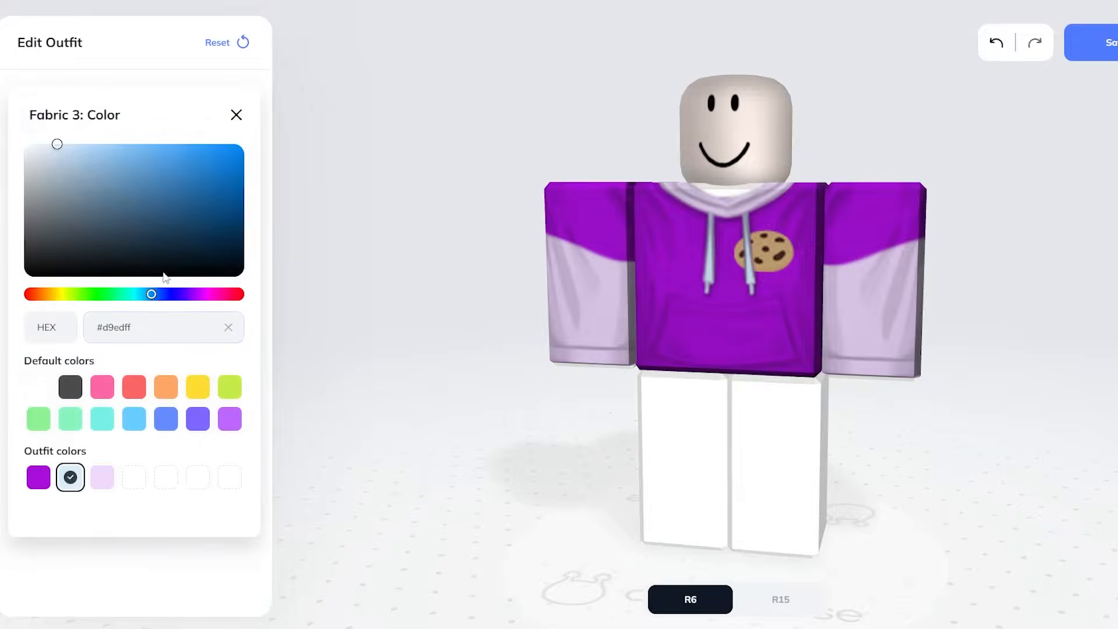
{"action": "left_click_drag", "start_coordinate": [151, 294], "coordinate": [202, 294]}
{"action": "left_click_drag", "start_coordinate": [208, 208], "coordinate": [188, 226]}
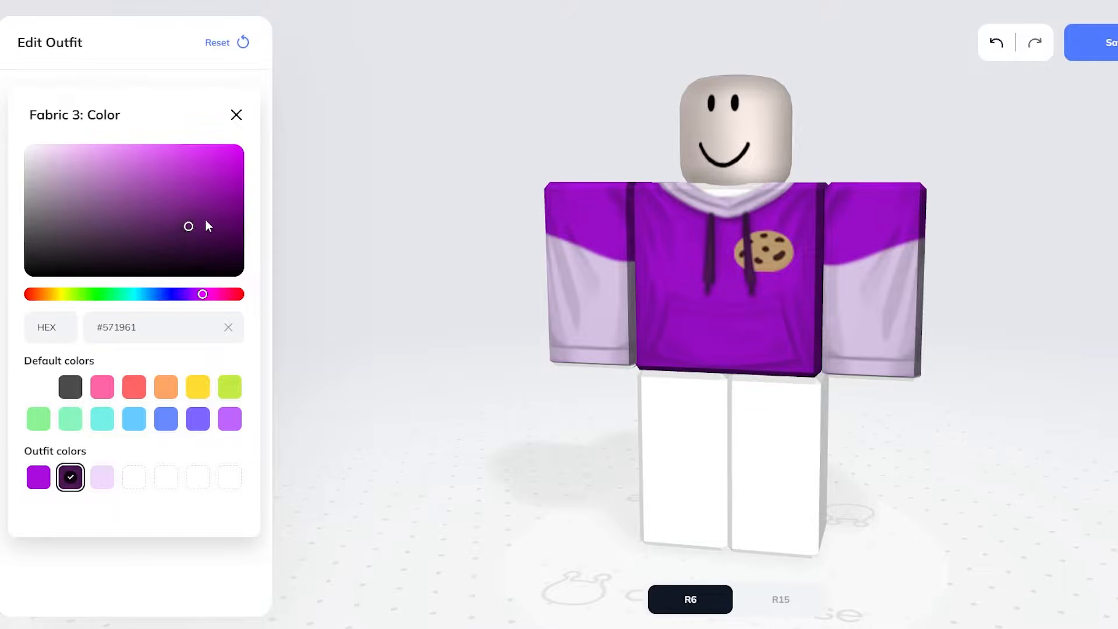
{"action": "left_click", "coordinate": [236, 114]}
Add the dark brown scarf accessory to the outfit
{"action": "left_click_drag", "start_coordinate": [713, 303], "coordinate": [962, 281]}
{"action": "scroll", "coordinate": [788, 312], "scroll_direction": "up", "scroll_amount": 5}
{"action": "scroll", "coordinate": [791, 311], "scroll_direction": "down", "scroll_amount": 5}
{"action": "left_click_drag", "start_coordinate": [793, 311], "coordinate": [579, 317]}
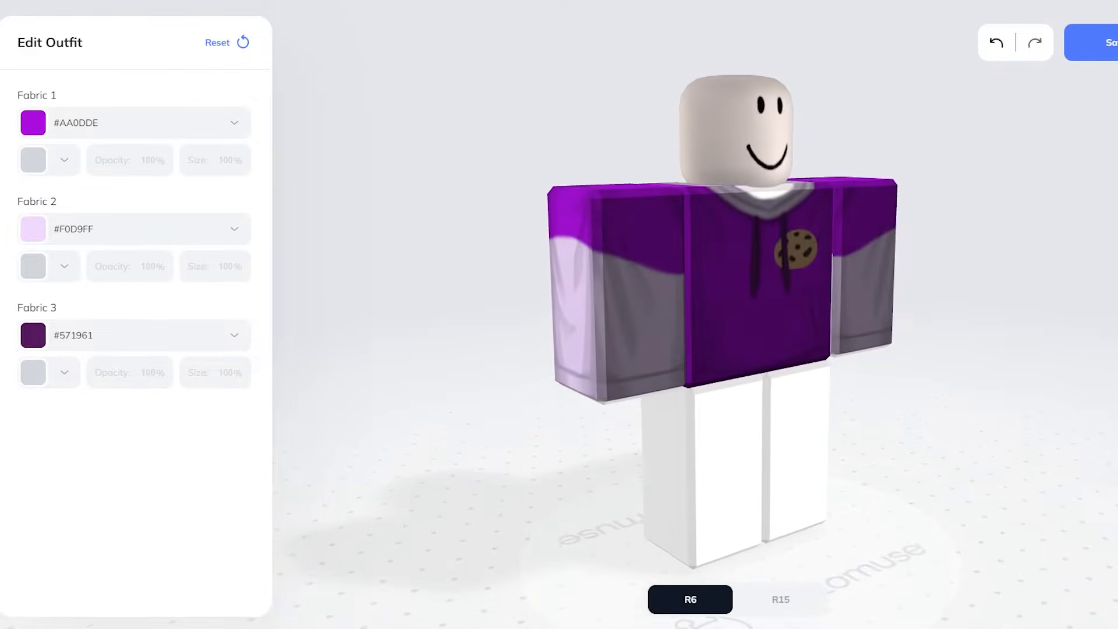
{"action": "left_click", "coordinate": [1, 166]}
{"action": "left_click_drag", "start_coordinate": [662, 362], "coordinate": [696, 395]}
{"action": "scroll", "coordinate": [186, 345], "scroll_direction": "down", "scroll_amount": 1}
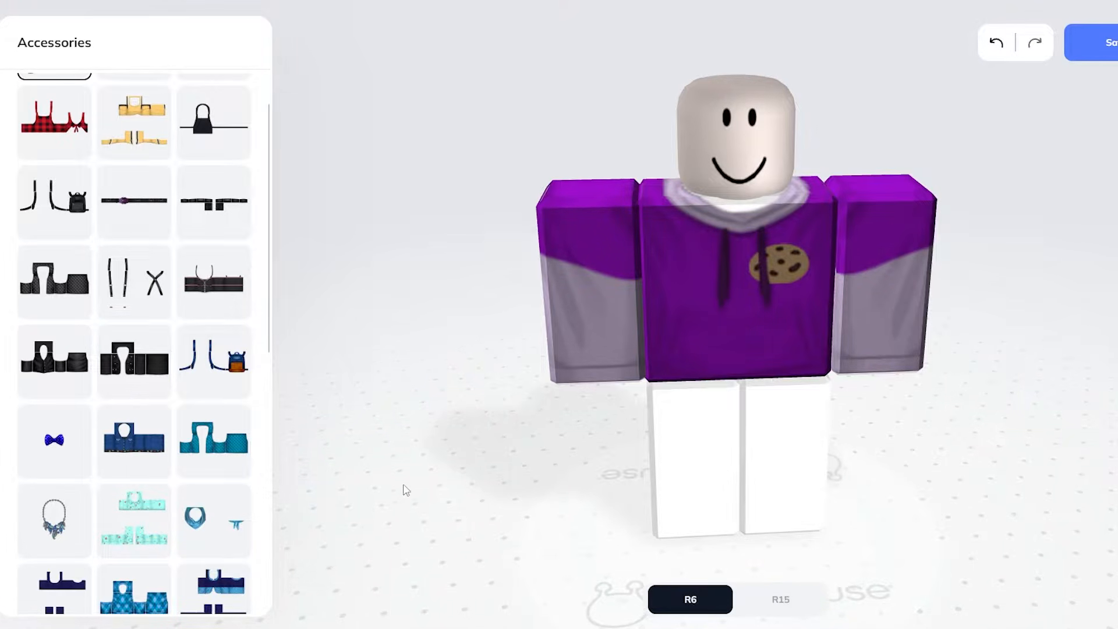
{"action": "scroll", "coordinate": [186, 402], "scroll_direction": "down", "scroll_amount": 6}
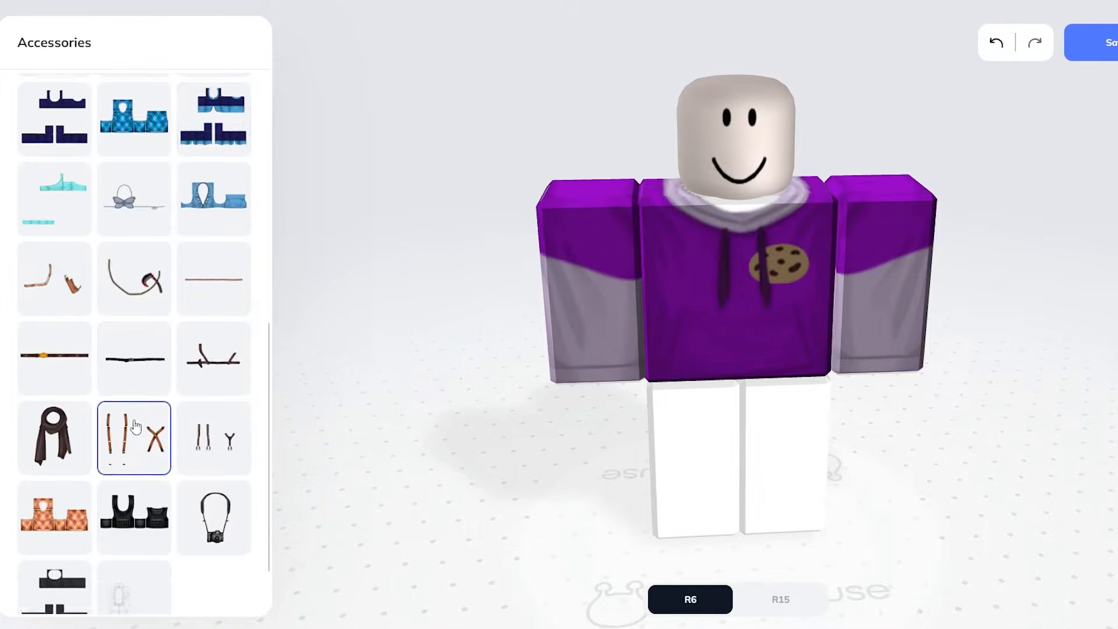
{"action": "scroll", "coordinate": [137, 427], "scroll_direction": "down", "scroll_amount": 2}
{"action": "left_click", "coordinate": [54, 294]}
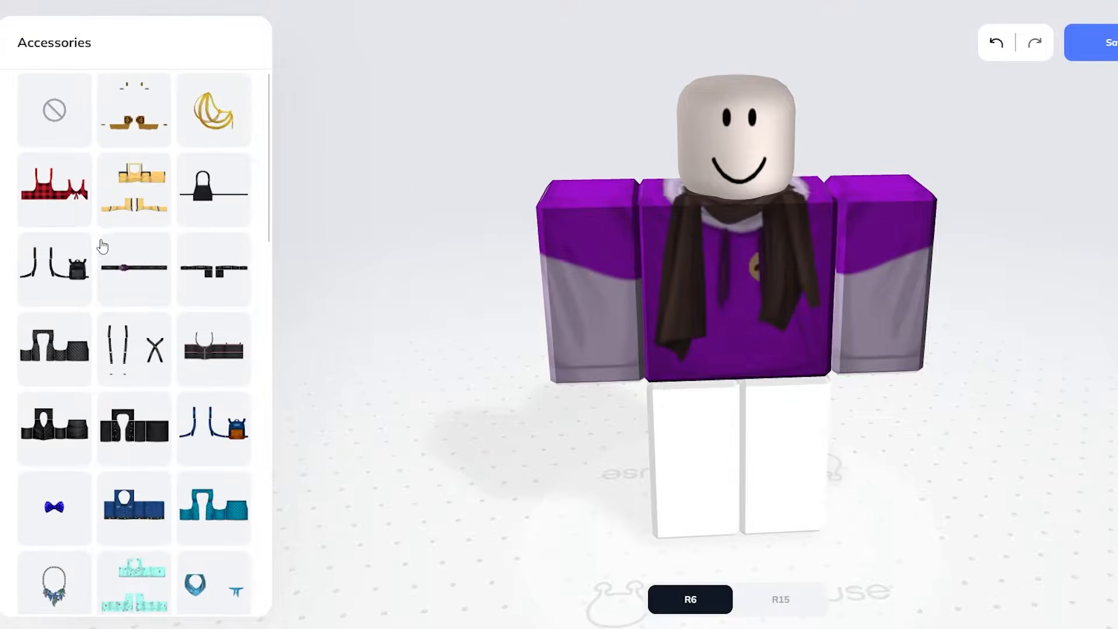
Try the gold necklace with the red gem on the outfit and take it off again
{"action": "scroll", "coordinate": [102, 247], "scroll_direction": "down", "scroll_amount": 20}
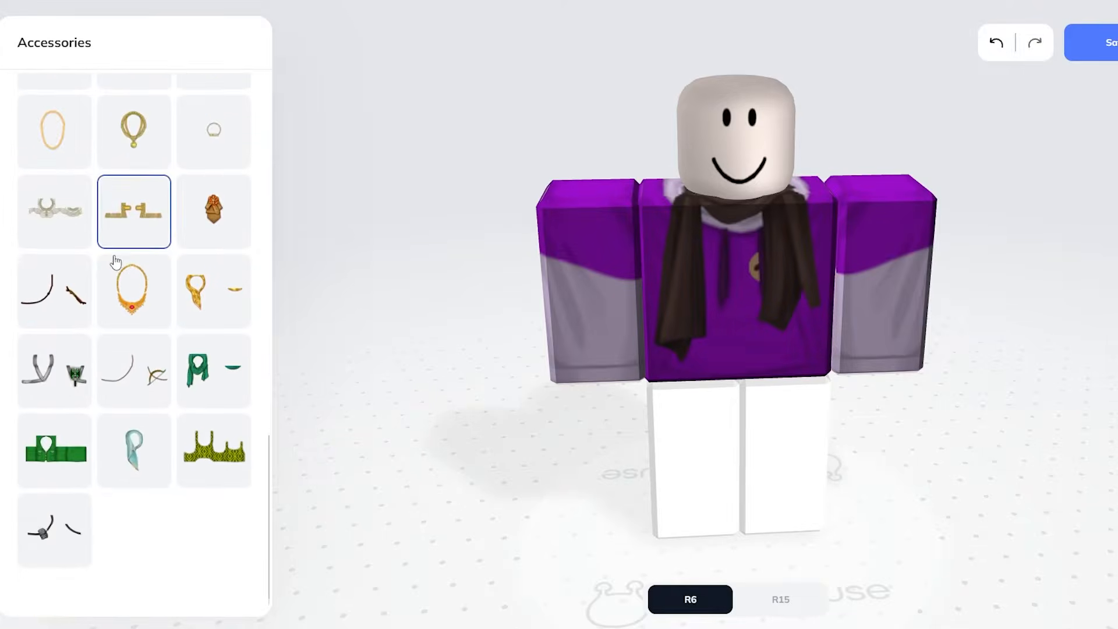
{"action": "scroll", "coordinate": [123, 305], "scroll_direction": "down", "scroll_amount": 2}
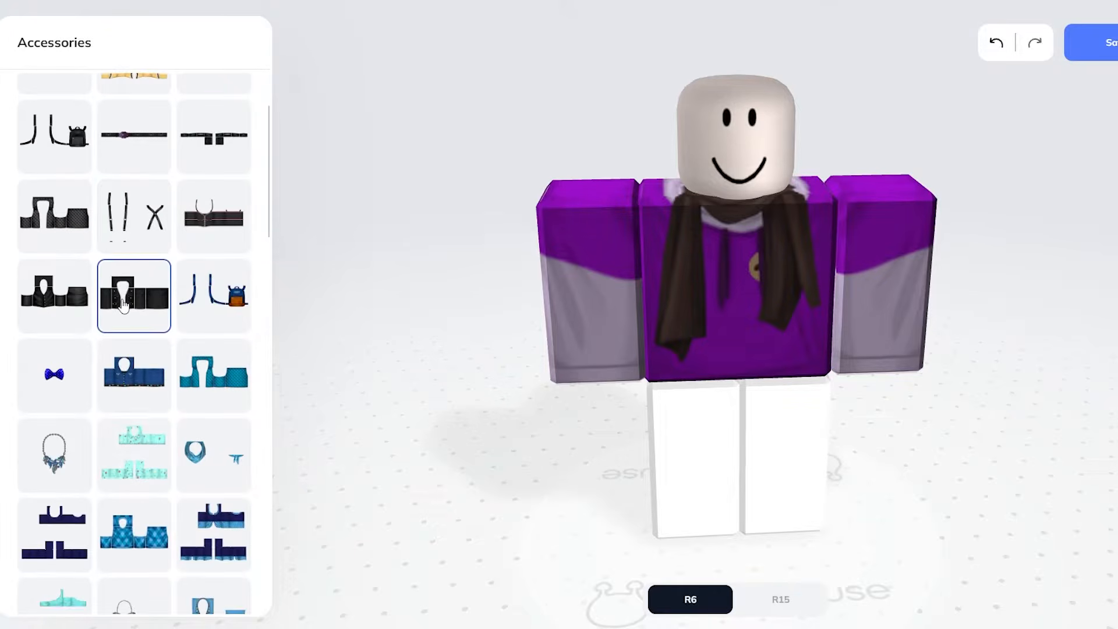
{"action": "left_click", "coordinate": [123, 304]}
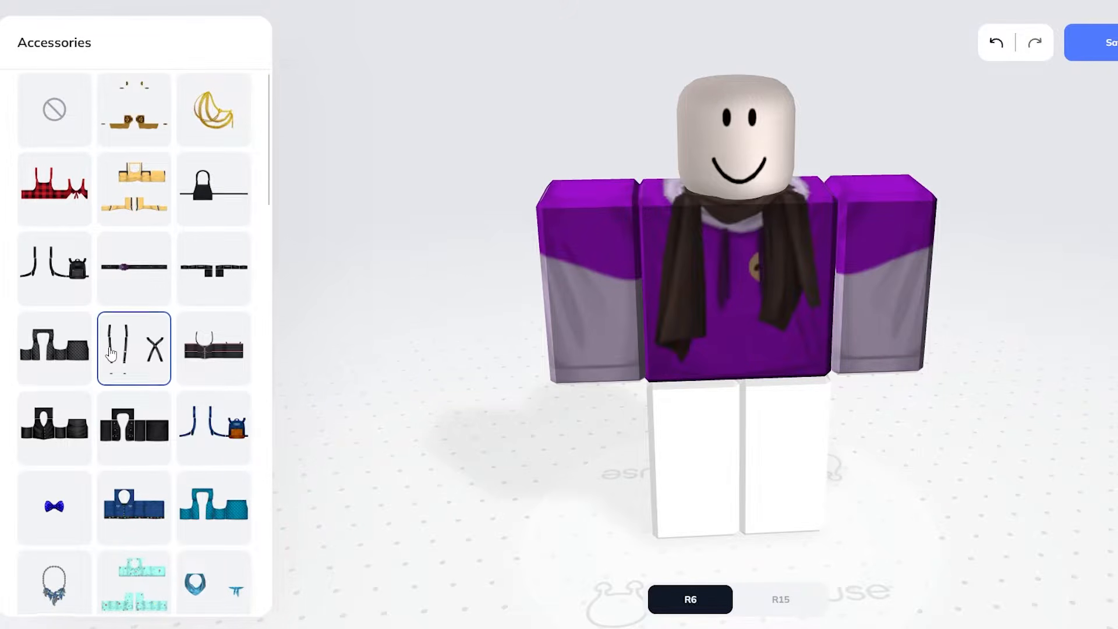
{"action": "scroll", "coordinate": [124, 320], "scroll_direction": "down", "scroll_amount": 6}
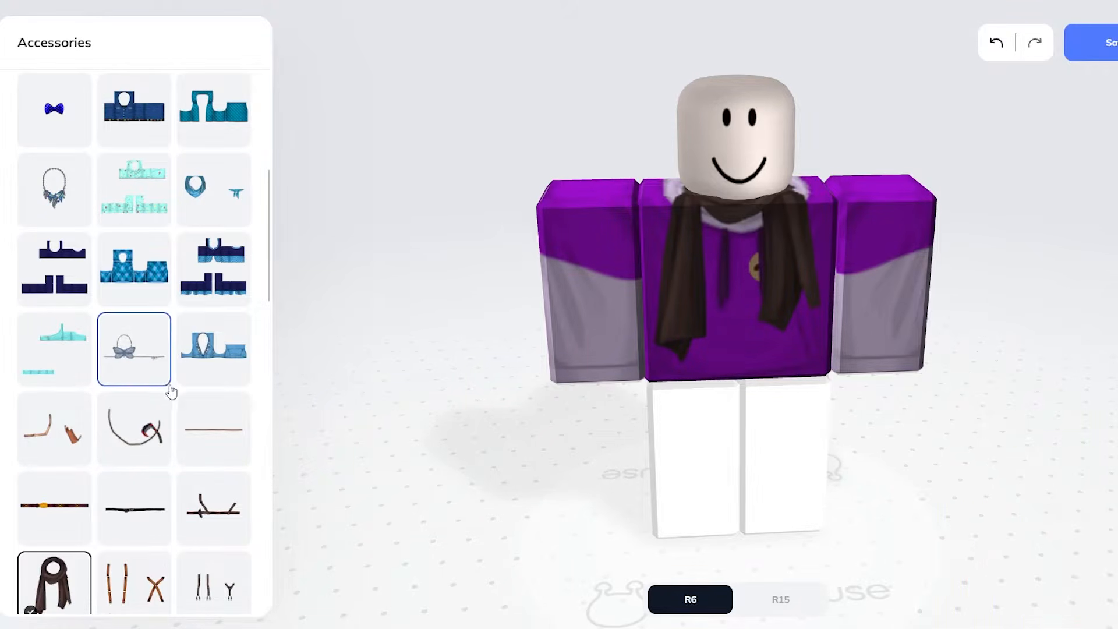
{"action": "scroll", "coordinate": [168, 395], "scroll_direction": "down", "scroll_amount": 1}
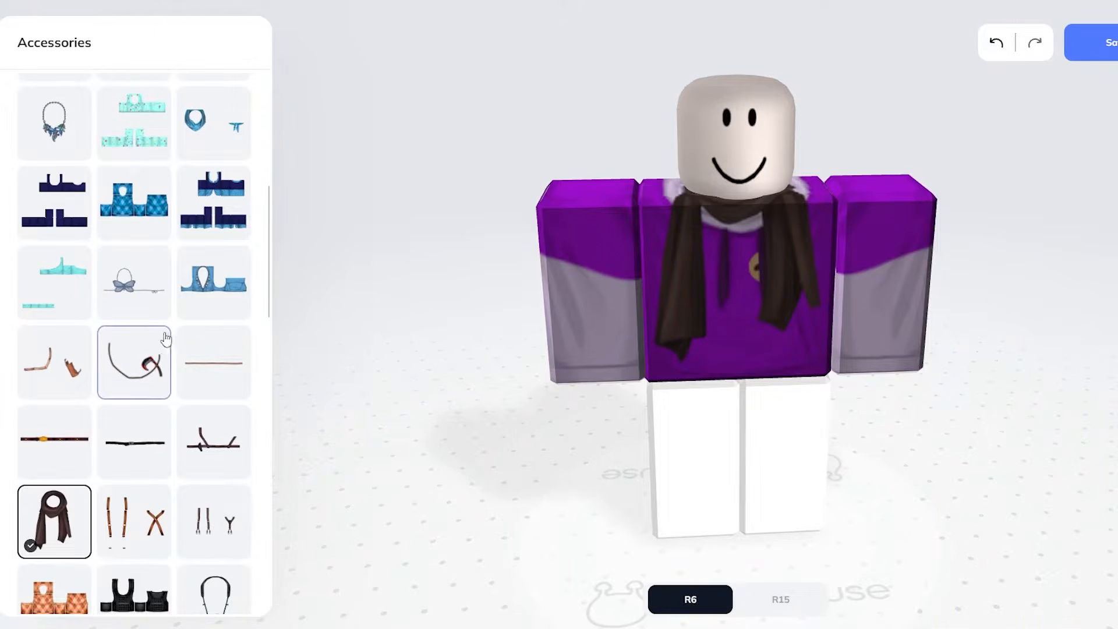
{"action": "scroll", "coordinate": [129, 395], "scroll_direction": "down", "scroll_amount": 13}
{"action": "scroll", "coordinate": [148, 349], "scroll_direction": "up", "scroll_amount": 3}
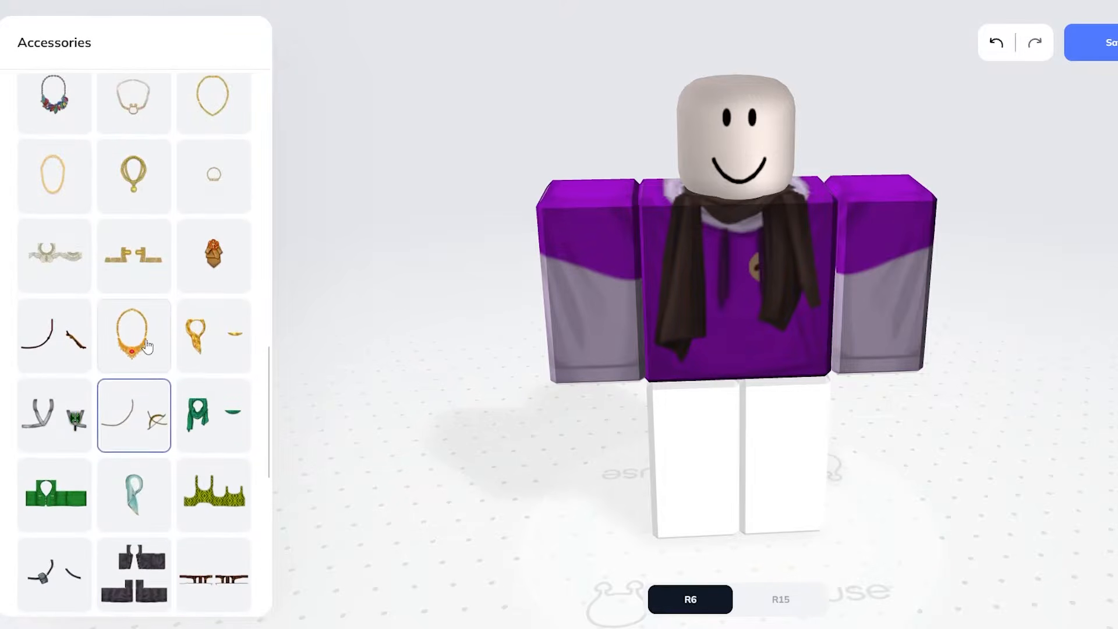
{"action": "left_click", "coordinate": [146, 352]}
{"action": "left_click_drag", "start_coordinate": [749, 270], "coordinate": [790, 289]}
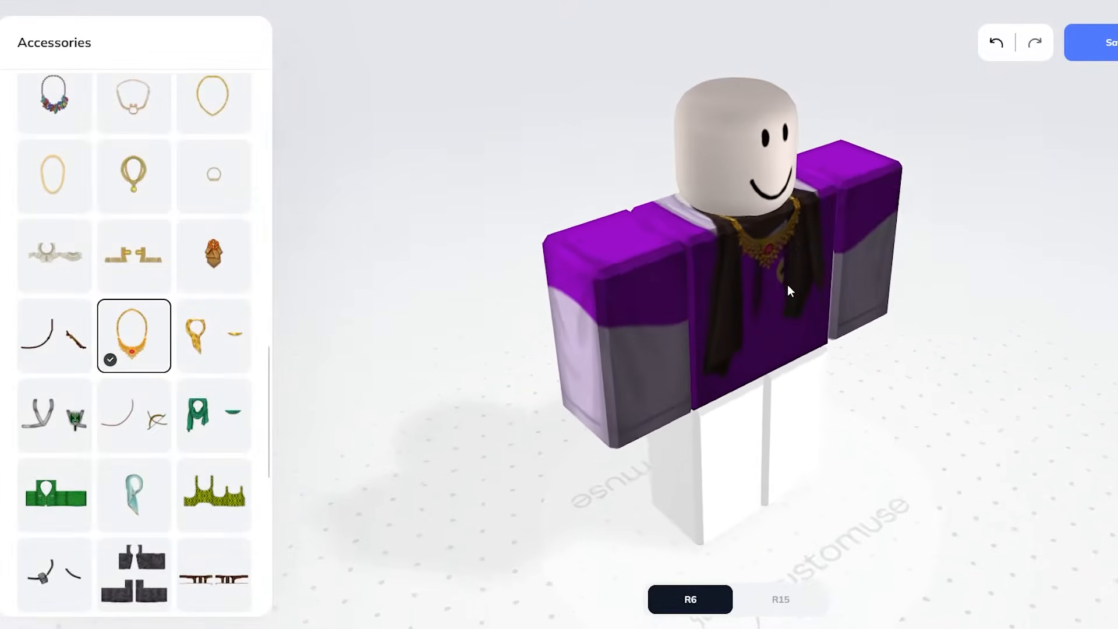
{"action": "left_click", "coordinate": [153, 333]}
Remove the dark brown scarf from the outfit and look through the remaining accessories
{"action": "scroll", "coordinate": [138, 337], "scroll_direction": "up", "scroll_amount": 7}
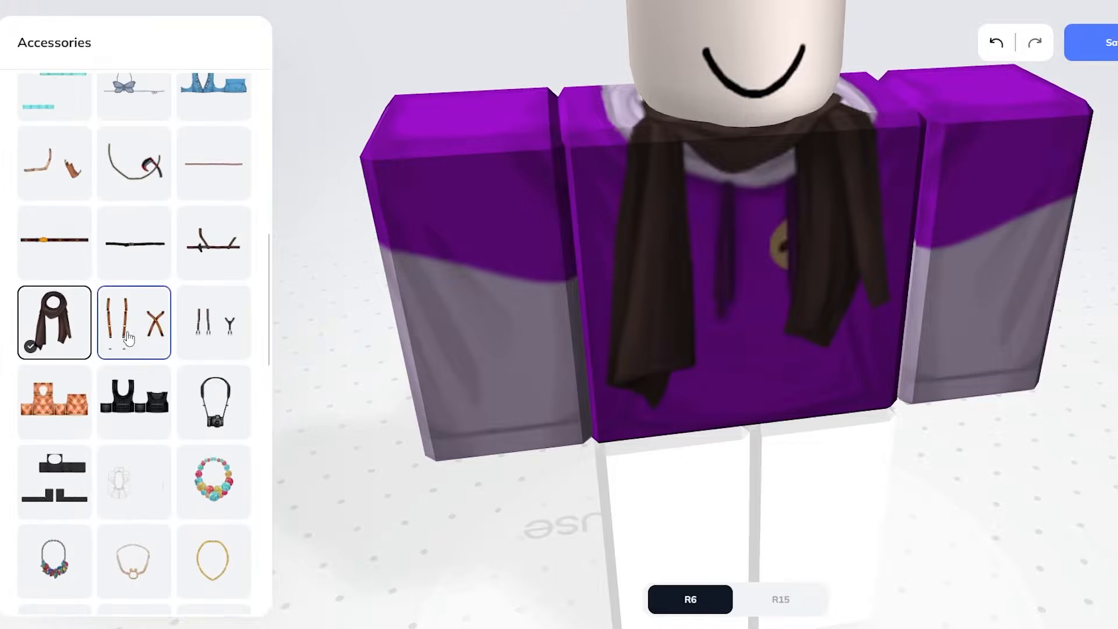
{"action": "left_click", "coordinate": [55, 323]}
{"action": "scroll", "coordinate": [175, 373], "scroll_direction": "down", "scroll_amount": 10}
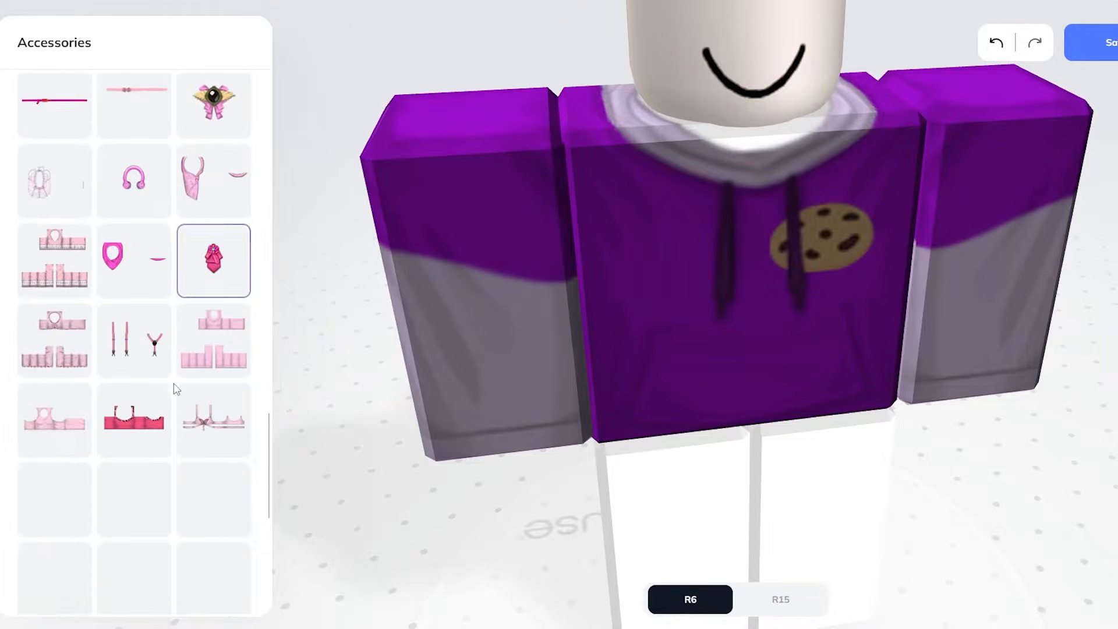
{"action": "scroll", "coordinate": [150, 414], "scroll_direction": "down", "scroll_amount": 12}
Browse the stock image library for pictures that could go on the outfit
{"action": "left_click", "coordinate": [1, 349]}
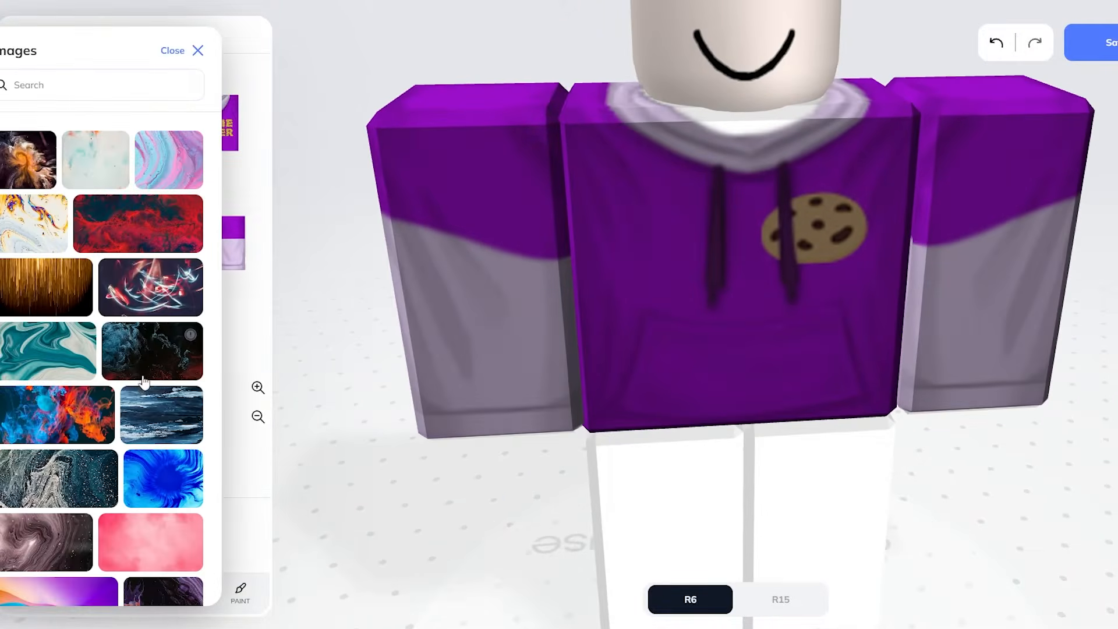
{"action": "scroll", "coordinate": [102, 359], "scroll_direction": "down", "scroll_amount": 10}
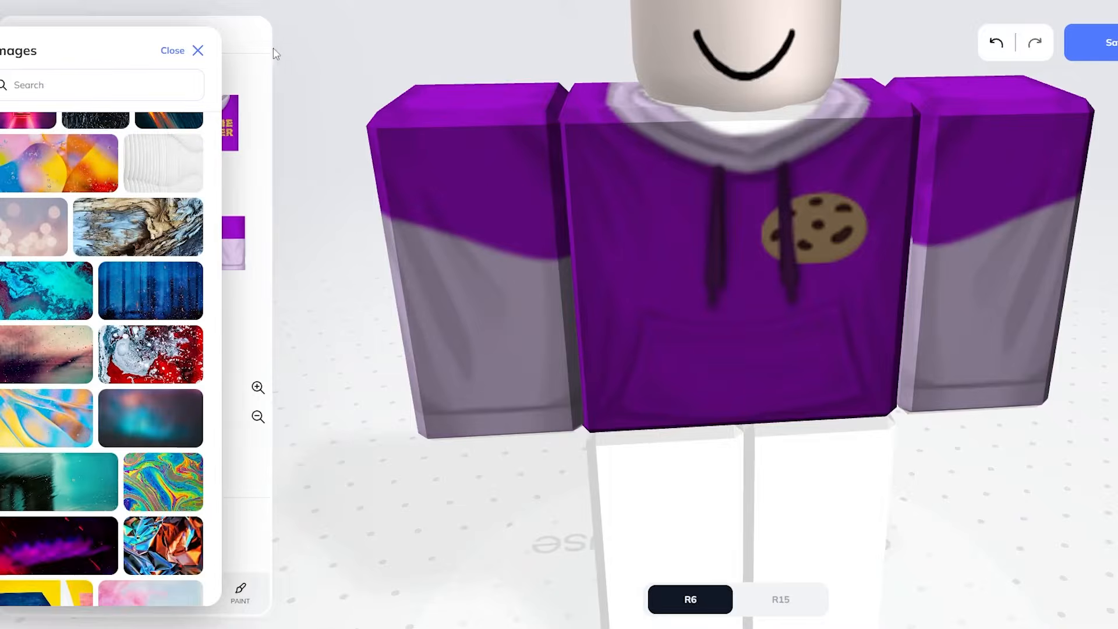
{"action": "left_click", "coordinate": [199, 51]}
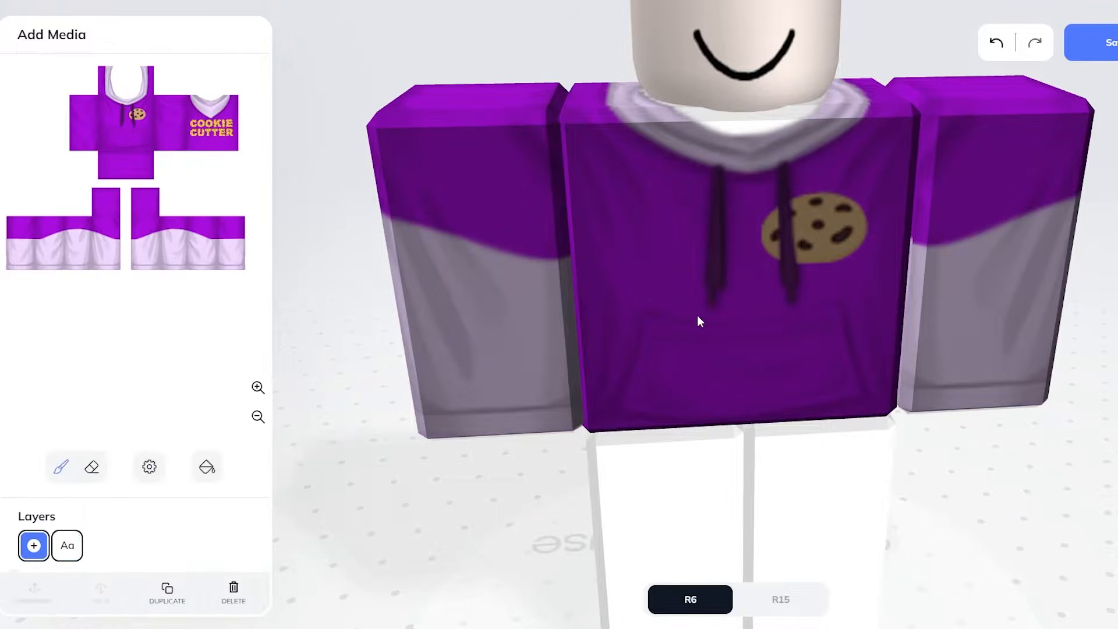
Try a paint stroke on the hoodie's front, undo it, and view the text layer options
{"action": "mouse_move", "coordinate": [129, 169]}
{"action": "left_mouse_down"}
{"action": "mouse_move", "coordinate": [110, 131]}
{"action": "mouse_move", "coordinate": [170, 140]}
{"action": "mouse_move", "coordinate": [94, 124]}
{"action": "mouse_move", "coordinate": [120, 195]}
{"action": "left_mouse_up"}
{"action": "key", "text": "ctrl+z"}
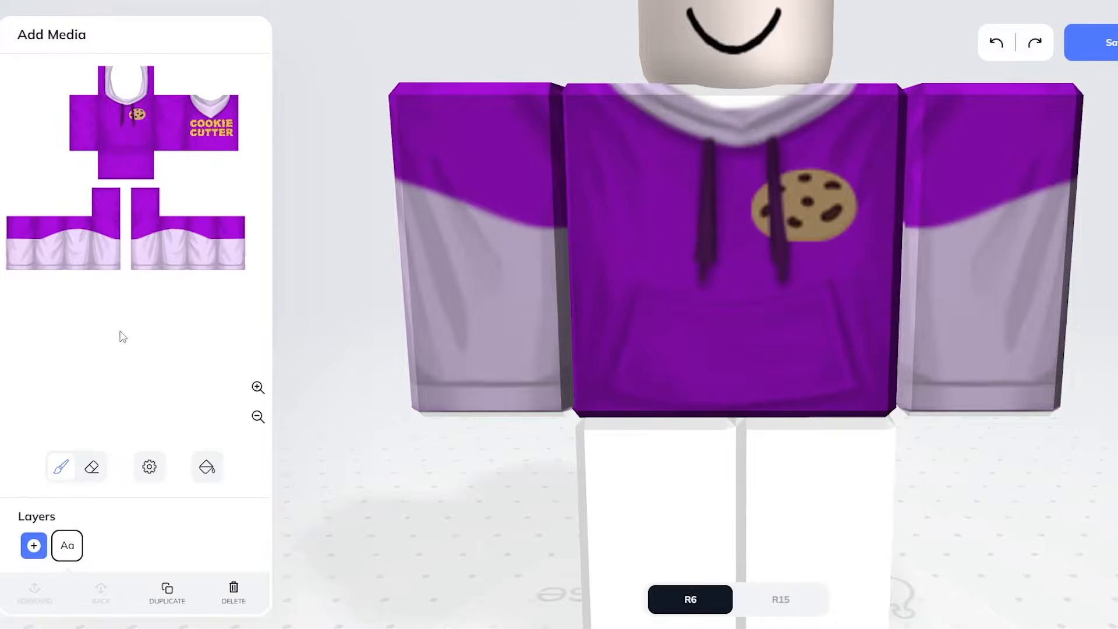
{"action": "left_click", "coordinate": [82, 537]}
{"action": "left_click", "coordinate": [185, 589]}
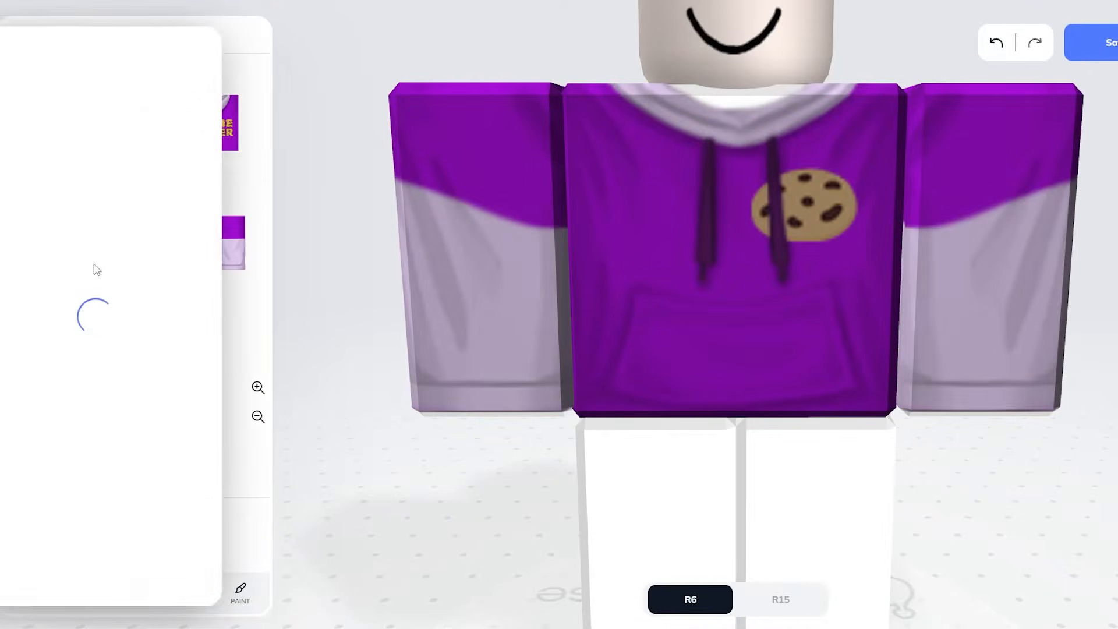
{"action": "left_click", "coordinate": [198, 51]}
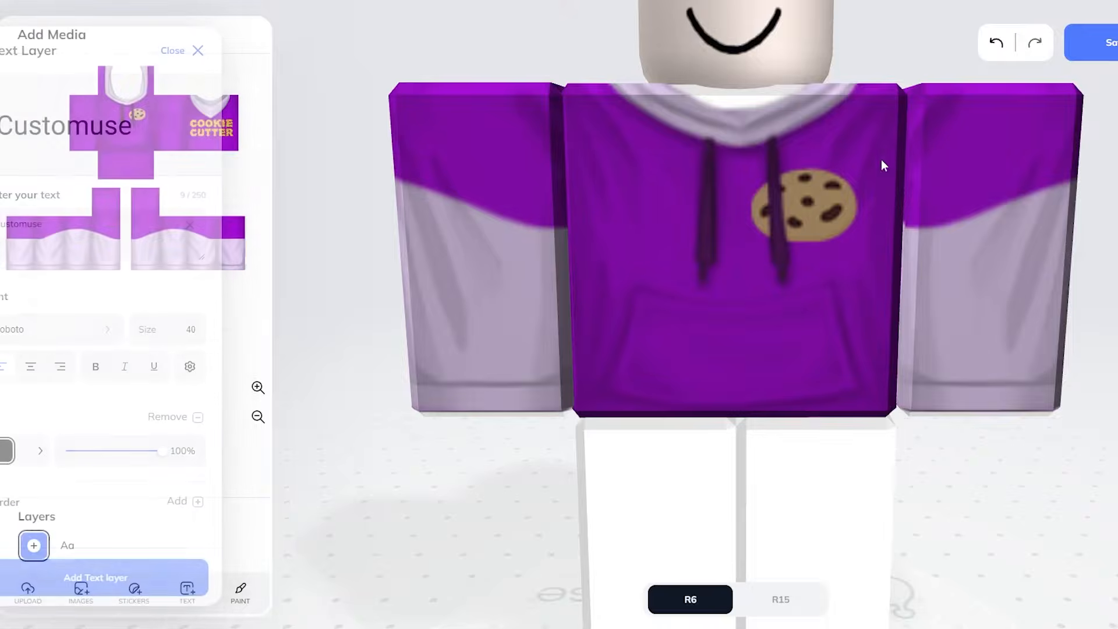
{"action": "scroll", "coordinate": [613, 275], "scroll_direction": "down", "scroll_amount": 5}
{"action": "left_click_drag", "start_coordinate": [615, 299], "coordinate": [748, 288]}
{"action": "scroll", "coordinate": [683, 336], "scroll_direction": "down", "scroll_amount": 5}
{"action": "scroll", "coordinate": [693, 341], "scroll_direction": "up", "scroll_amount": 4}
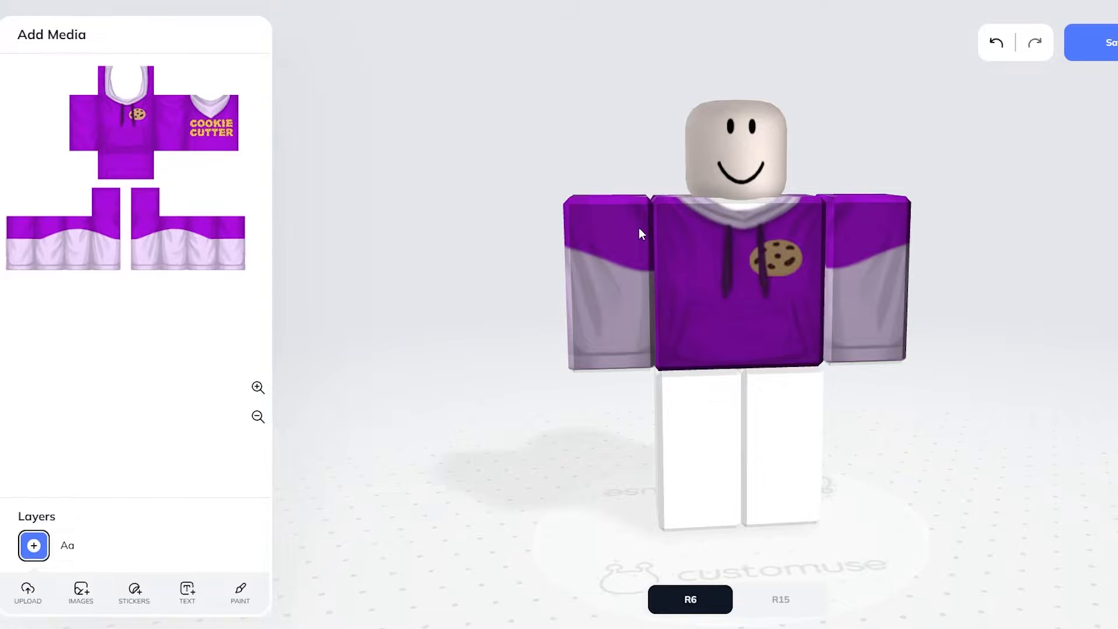
{"action": "left_click_drag", "start_coordinate": [594, 280], "coordinate": [629, 289]}
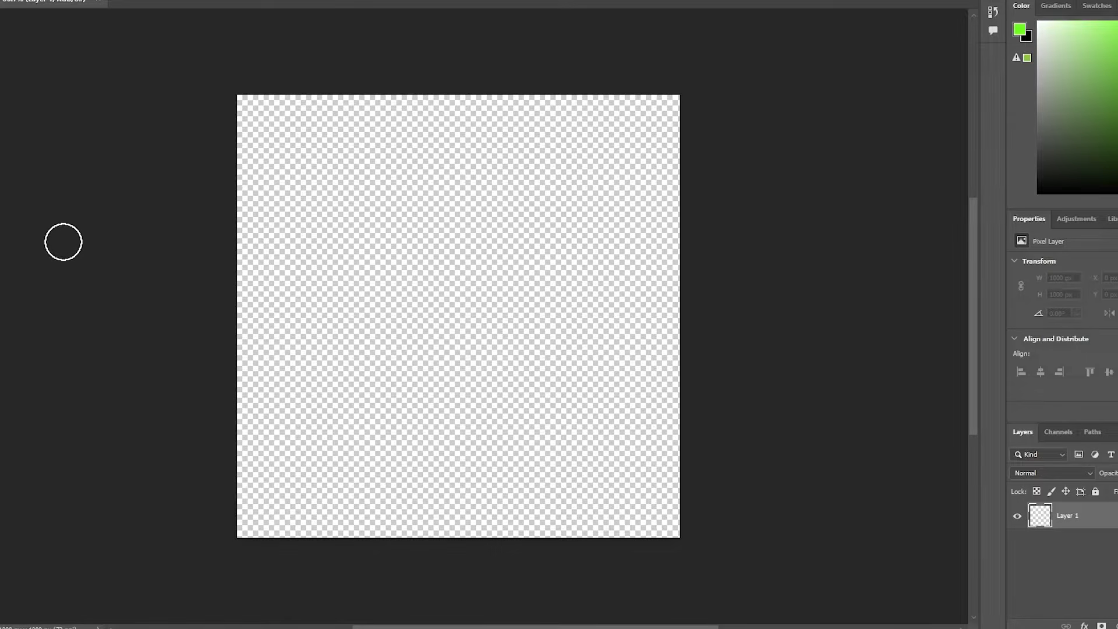
Switch to Photoshop and scribble black freehand loops across the transparent canvas with a 12 px brush
{"action": "key", "text": "d"}
{"action": "right_click", "coordinate": [462, 348]}
{"action": "mouse_move", "coordinate": [624, 382]}
{"action": "left_mouse_down"}
{"action": "mouse_move", "coordinate": [534, 377]}
{"action": "mouse_move", "coordinate": [595, 387]}
{"action": "left_mouse_up"}
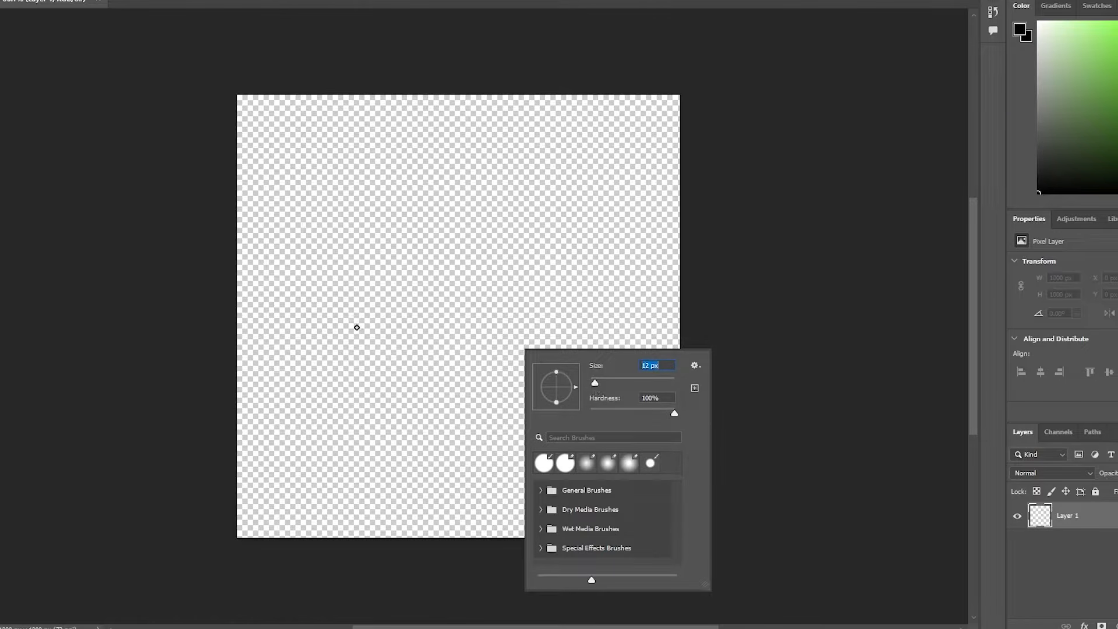
{"action": "left_click", "coordinate": [319, 312]}
{"action": "mouse_move", "coordinate": [322, 315]}
{"action": "left_mouse_down"}
{"action": "mouse_move", "coordinate": [352, 377]}
{"action": "mouse_move", "coordinate": [591, 249]}
{"action": "mouse_move", "coordinate": [623, 212]}
{"action": "mouse_move", "coordinate": [600, 161]}
{"action": "mouse_move", "coordinate": [383, 145]}
{"action": "mouse_move", "coordinate": [332, 254]}
{"action": "left_mouse_up"}
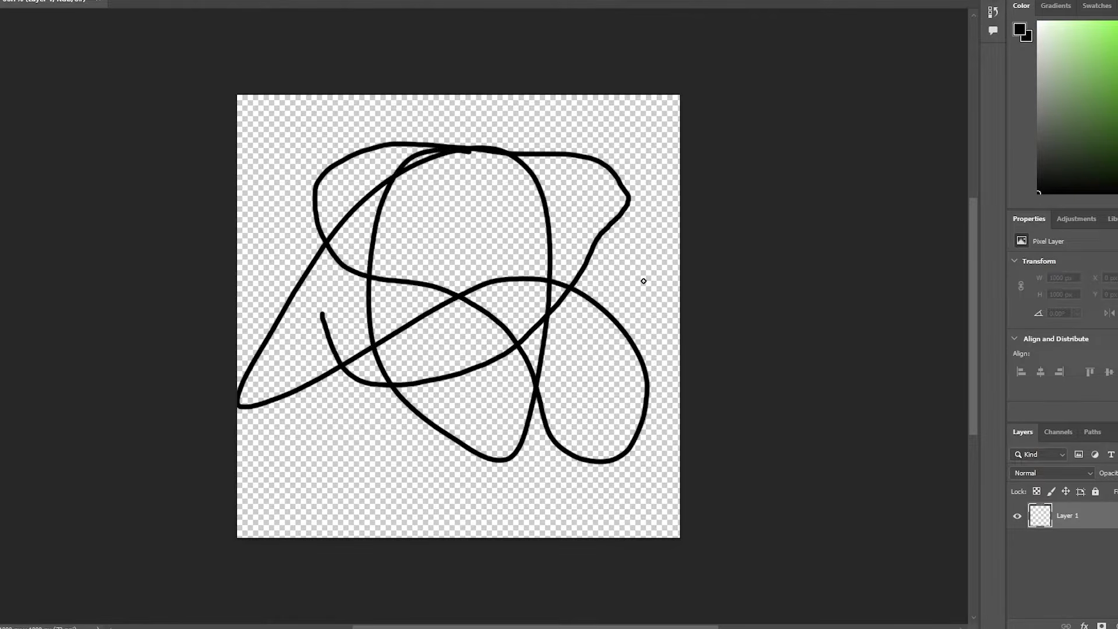
{"action": "mouse_move", "coordinate": [644, 282]}
{"action": "left_mouse_down"}
{"action": "mouse_move", "coordinate": [497, 382]}
{"action": "mouse_move", "coordinate": [385, 291]}
{"action": "mouse_move", "coordinate": [481, 252]}
{"action": "mouse_move", "coordinate": [545, 170]}
{"action": "mouse_move", "coordinate": [412, 430]}
{"action": "mouse_move", "coordinate": [385, 442]}
{"action": "mouse_move", "coordinate": [343, 342]}
{"action": "left_mouse_up"}
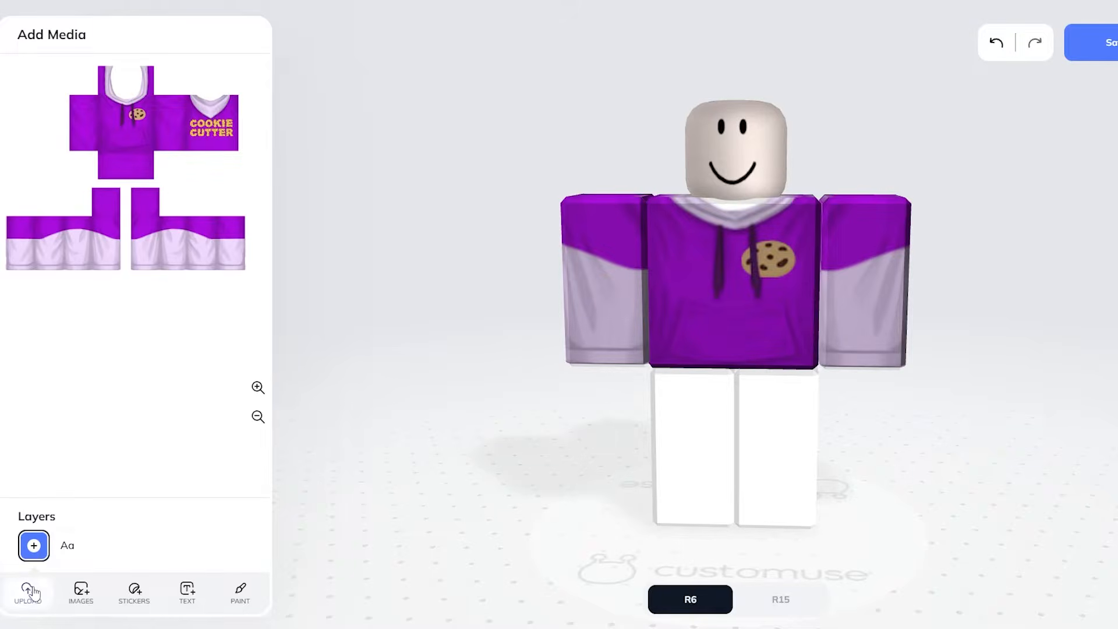
Switch to Customuse, add the uploaded black scribble image to the hoodie's front, turn it into a diamond orientation and shrink it
{"action": "left_click", "coordinate": [29, 593]}
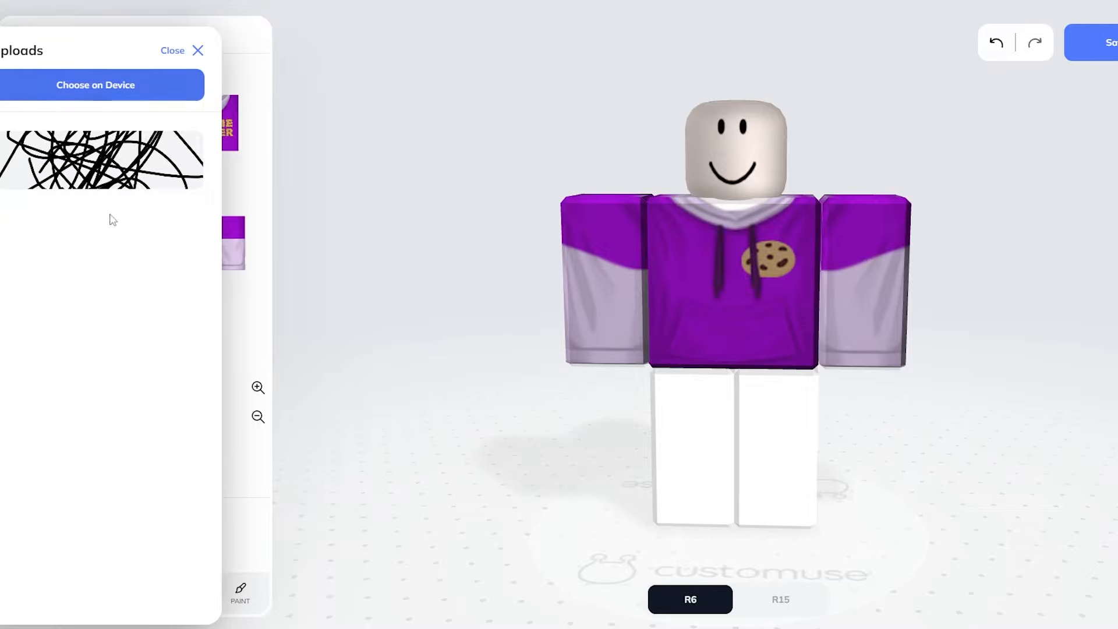
{"action": "left_click", "coordinate": [100, 142]}
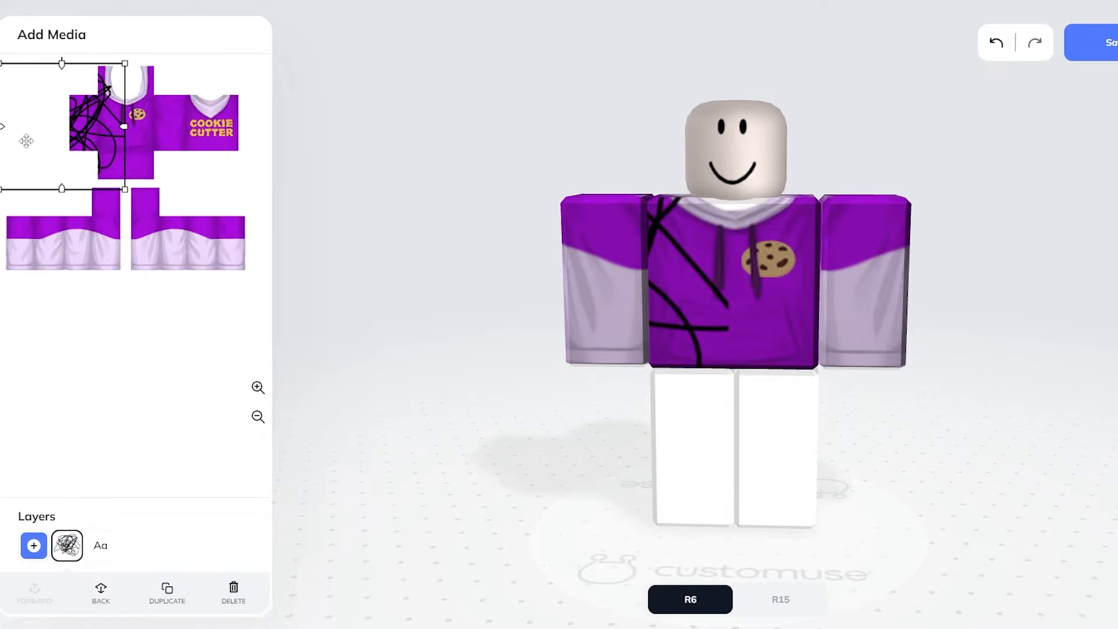
{"action": "left_click_drag", "start_coordinate": [27, 142], "coordinate": [90, 156]}
{"action": "mouse_move", "coordinate": [191, 71]}
{"action": "left_mouse_down"}
{"action": "mouse_move", "coordinate": [141, 121]}
{"action": "mouse_move", "coordinate": [129, 108]}
{"action": "mouse_move", "coordinate": [173, 92]}
{"action": "left_mouse_up"}
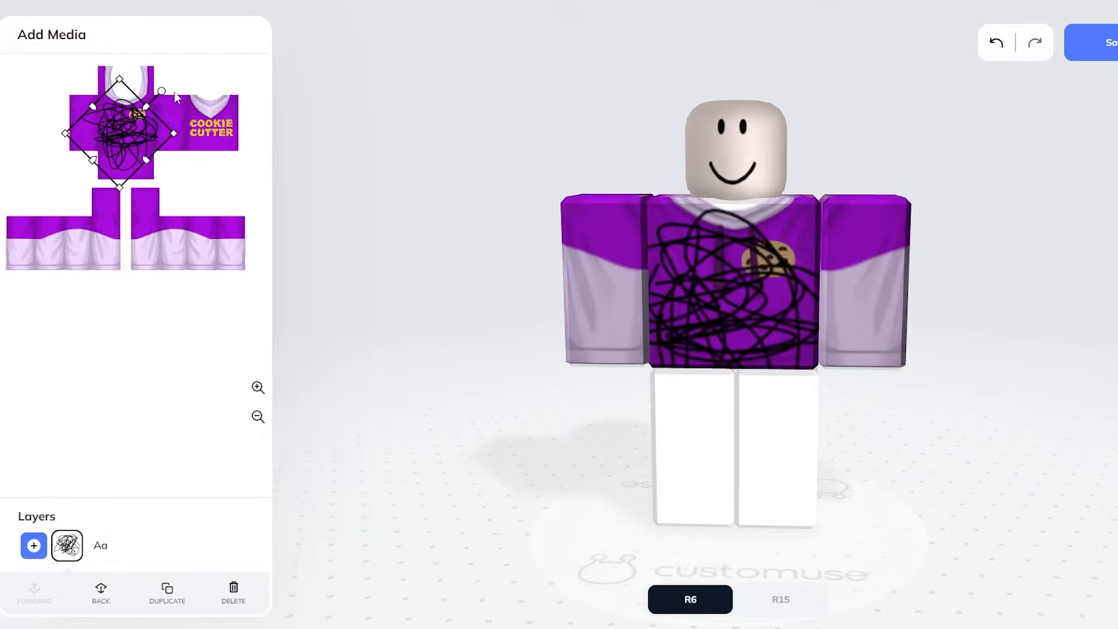
{"action": "mouse_move", "coordinate": [173, 132]}
{"action": "left_mouse_down"}
{"action": "mouse_move", "coordinate": [128, 139]}
{"action": "mouse_move", "coordinate": [143, 125]}
{"action": "mouse_move", "coordinate": [116, 131]}
{"action": "mouse_move", "coordinate": [125, 122]}
{"action": "left_mouse_up"}
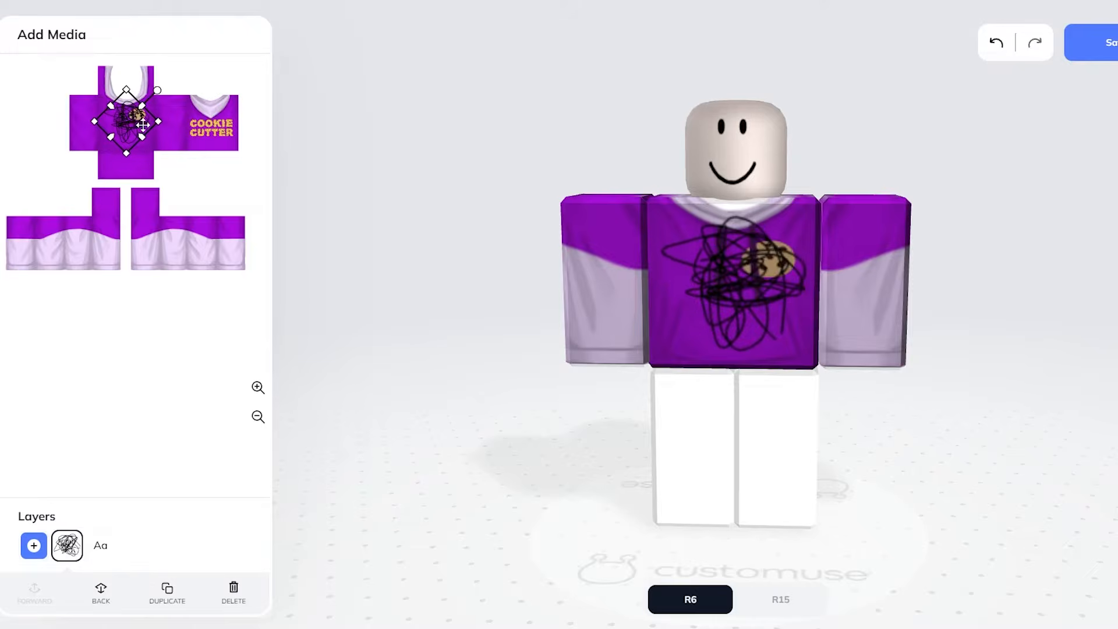
Shrink the scribble image further and position it over the cookie on the hoodie's chest
{"action": "scroll", "coordinate": [143, 129], "scroll_direction": "up", "scroll_amount": 3}
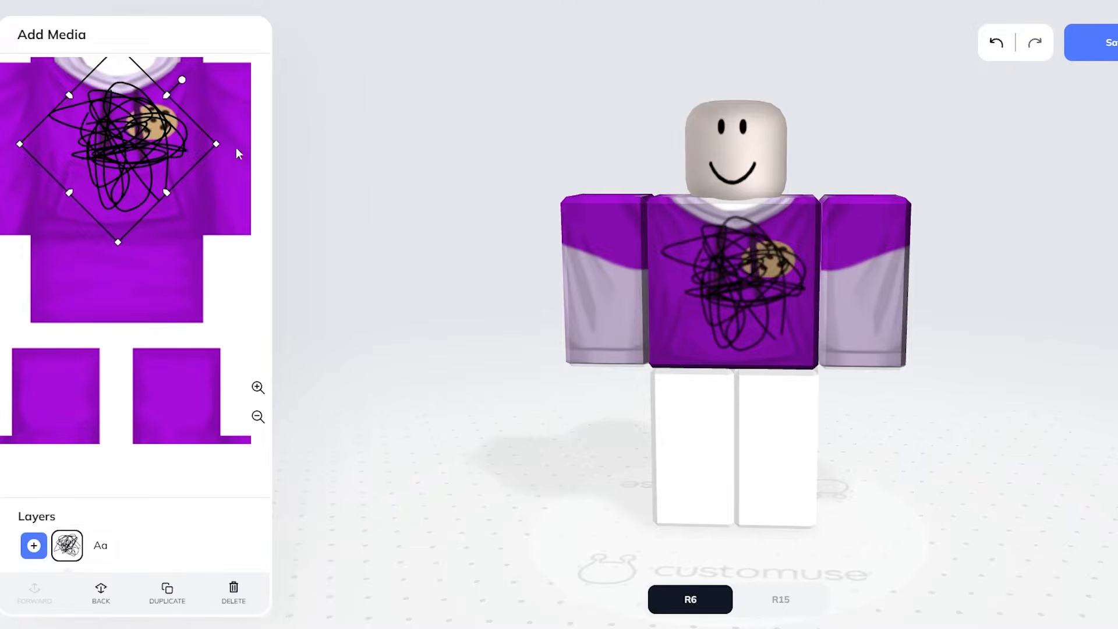
{"action": "mouse_move", "coordinate": [213, 145]}
{"action": "left_mouse_down"}
{"action": "mouse_move", "coordinate": [97, 124]}
{"action": "mouse_move", "coordinate": [174, 126]}
{"action": "mouse_move", "coordinate": [166, 54]}
{"action": "mouse_move", "coordinate": [167, 128]}
{"action": "left_mouse_up"}
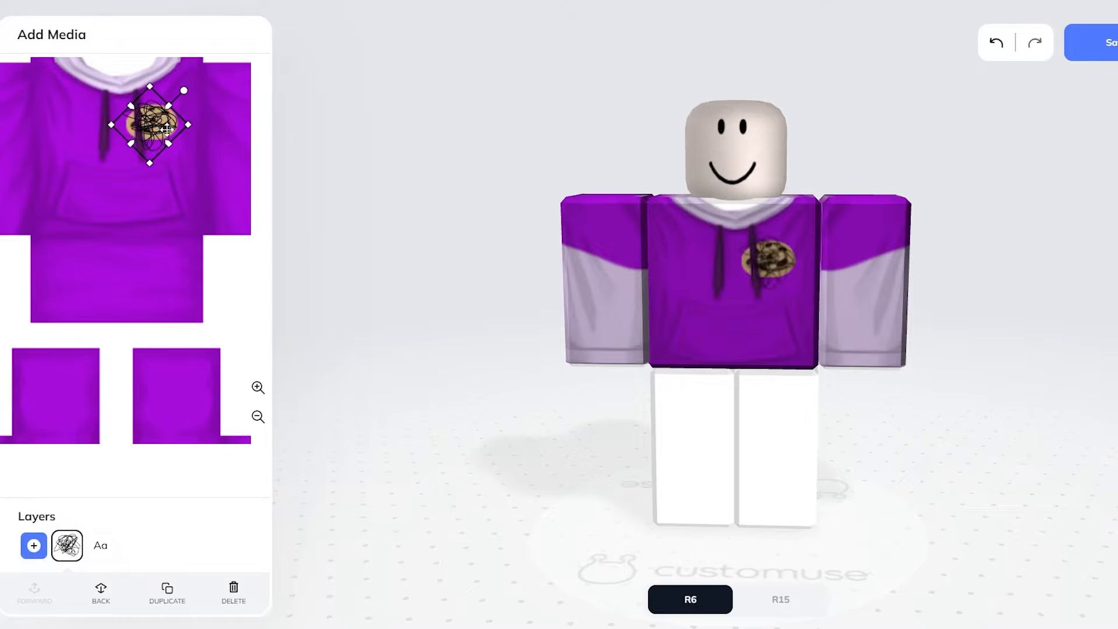
{"action": "scroll", "coordinate": [902, 297], "scroll_direction": "up", "scroll_amount": 5}
{"action": "scroll", "coordinate": [806, 266], "scroll_direction": "down", "scroll_amount": 2}
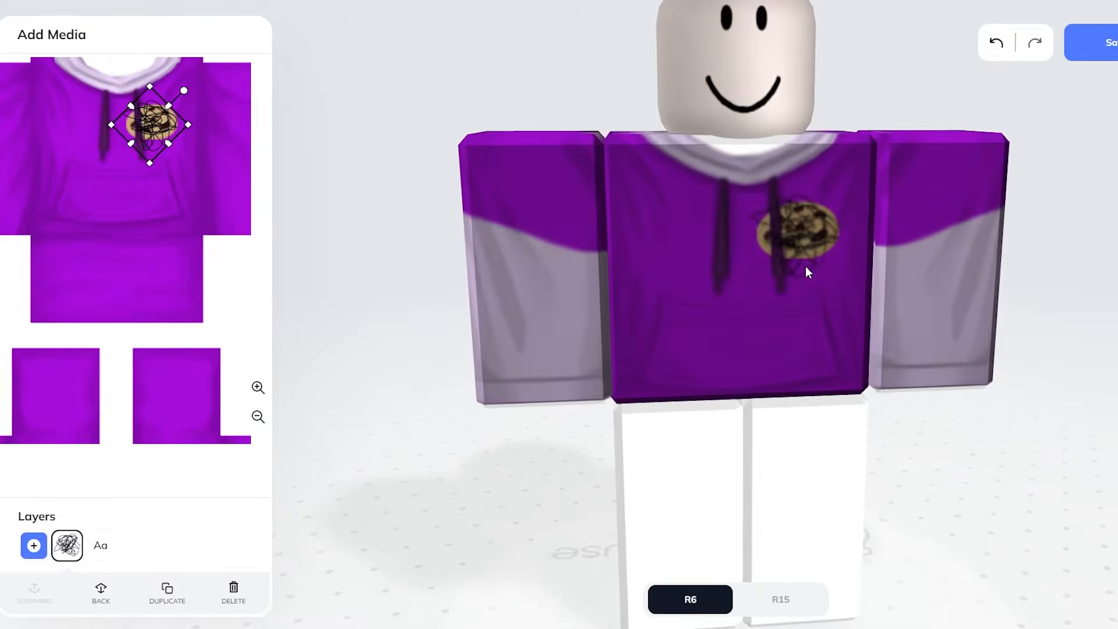
{"action": "scroll", "coordinate": [844, 245], "scroll_direction": "up", "scroll_amount": 6}
{"action": "scroll", "coordinate": [841, 252], "scroll_direction": "down", "scroll_amount": 3}
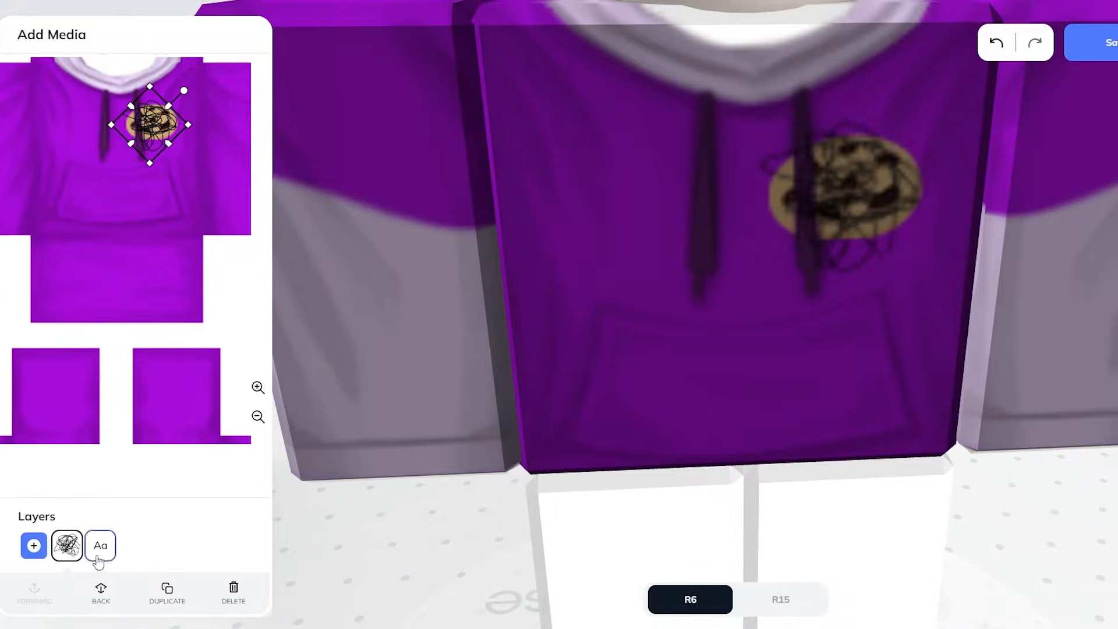
Add a paint layer above the scribble, try a white stroke across the chest, and undo it
{"action": "left_click", "coordinate": [35, 546]}
{"action": "left_click", "coordinate": [236, 592]}
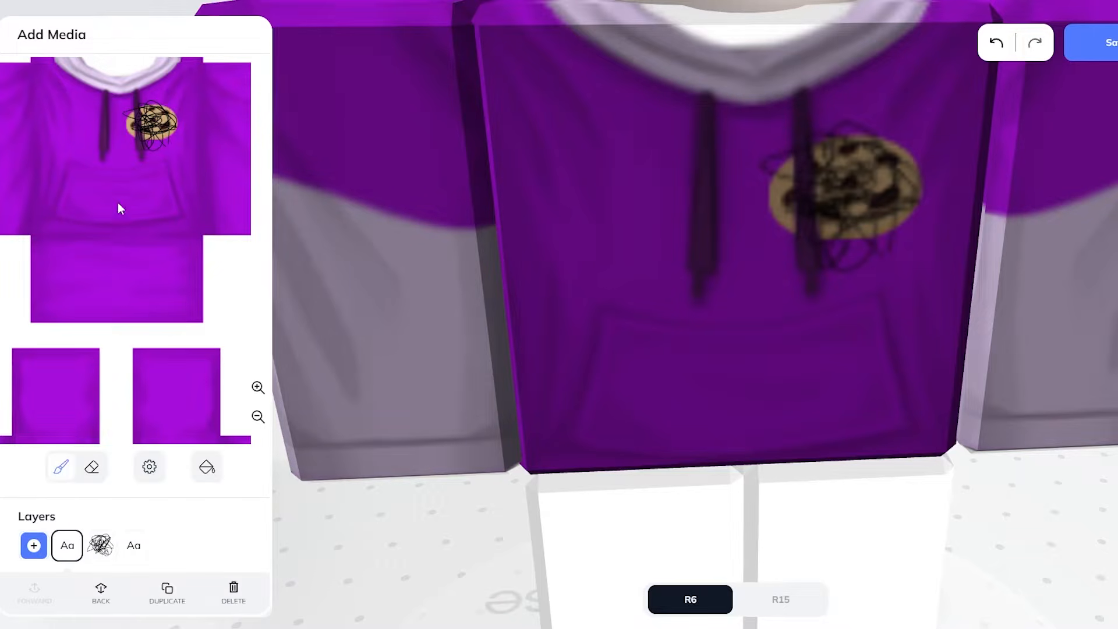
{"action": "mouse_move", "coordinate": [157, 140]}
{"action": "left_mouse_down"}
{"action": "mouse_move", "coordinate": [121, 149]}
{"action": "mouse_move", "coordinate": [128, 172]}
{"action": "left_mouse_up"}
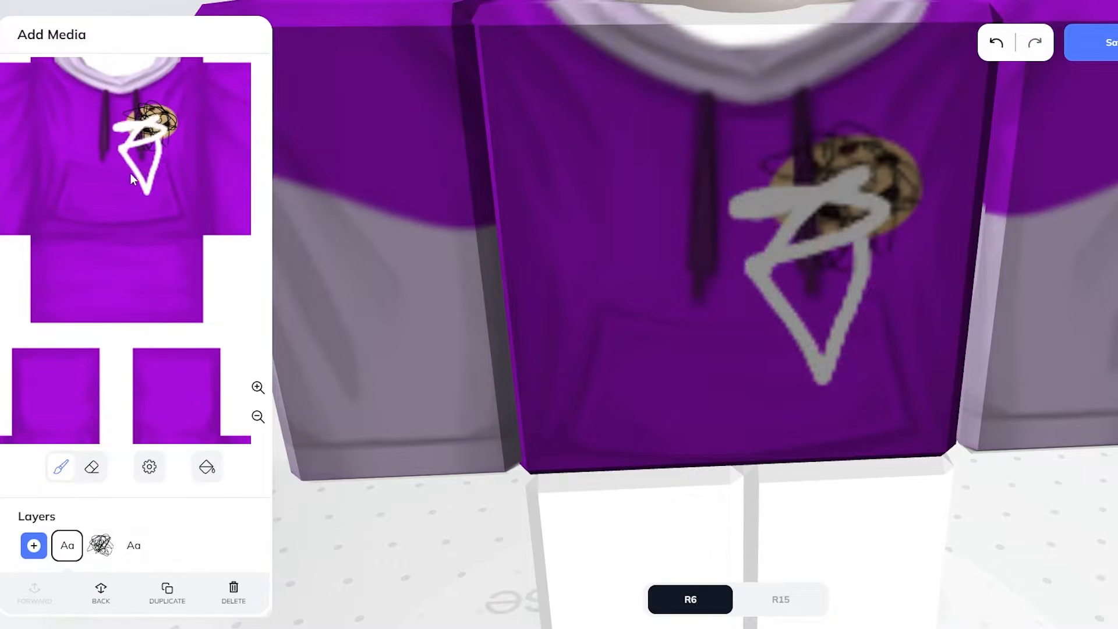
{"action": "key", "text": "ctrl+z"}
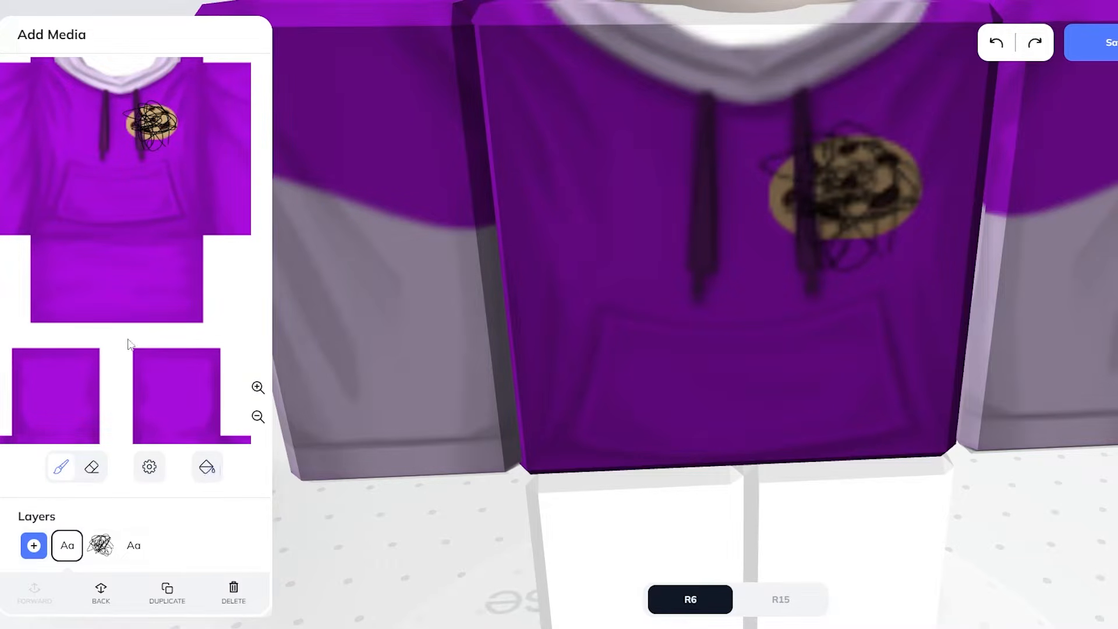
Set the paint color to purple #8227bd and paint over the cookie on the hoodie's chest
{"action": "scroll", "coordinate": [145, 181], "scroll_direction": "down", "scroll_amount": 2}
{"action": "scroll", "coordinate": [127, 138], "scroll_direction": "up", "scroll_amount": 1}
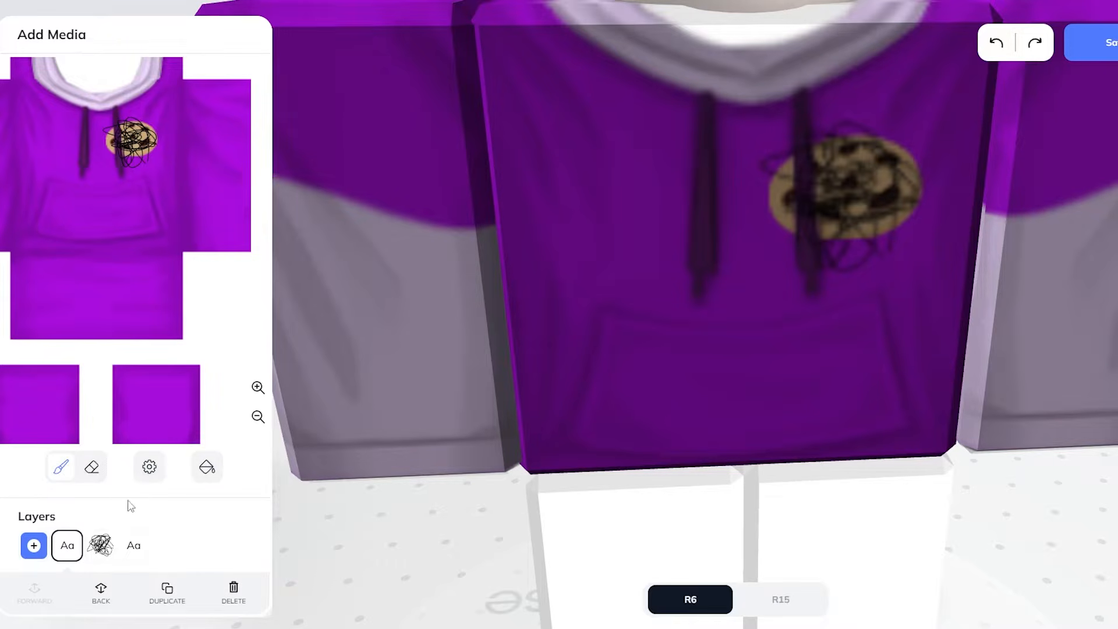
{"action": "left_click", "coordinate": [207, 467]}
{"action": "left_click", "coordinate": [194, 228]}
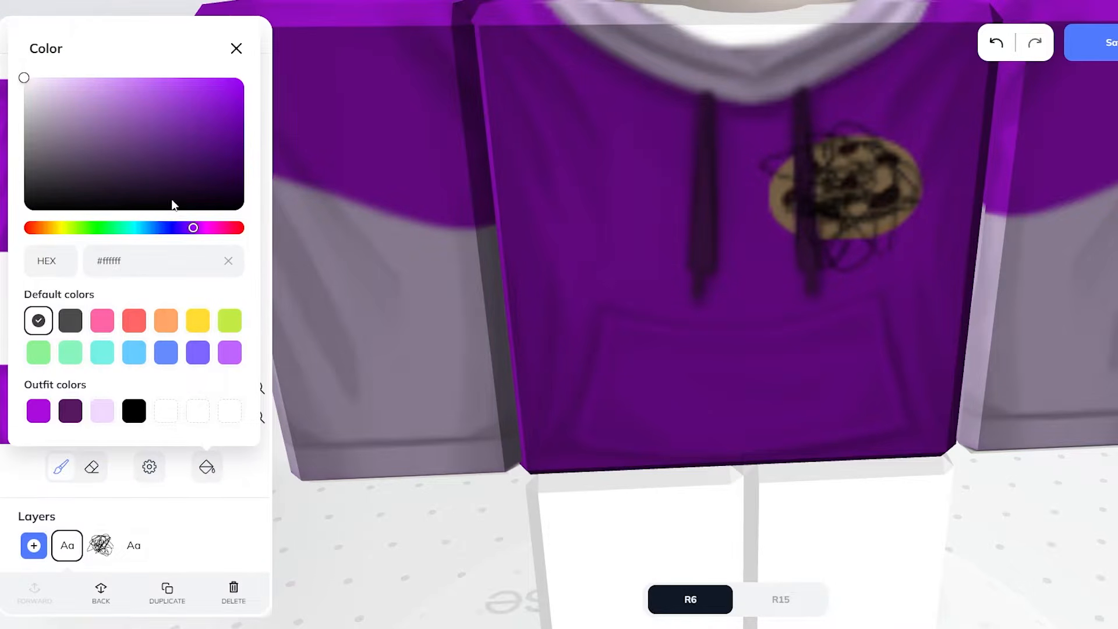
{"action": "left_click_drag", "start_coordinate": [173, 205], "coordinate": [204, 115]}
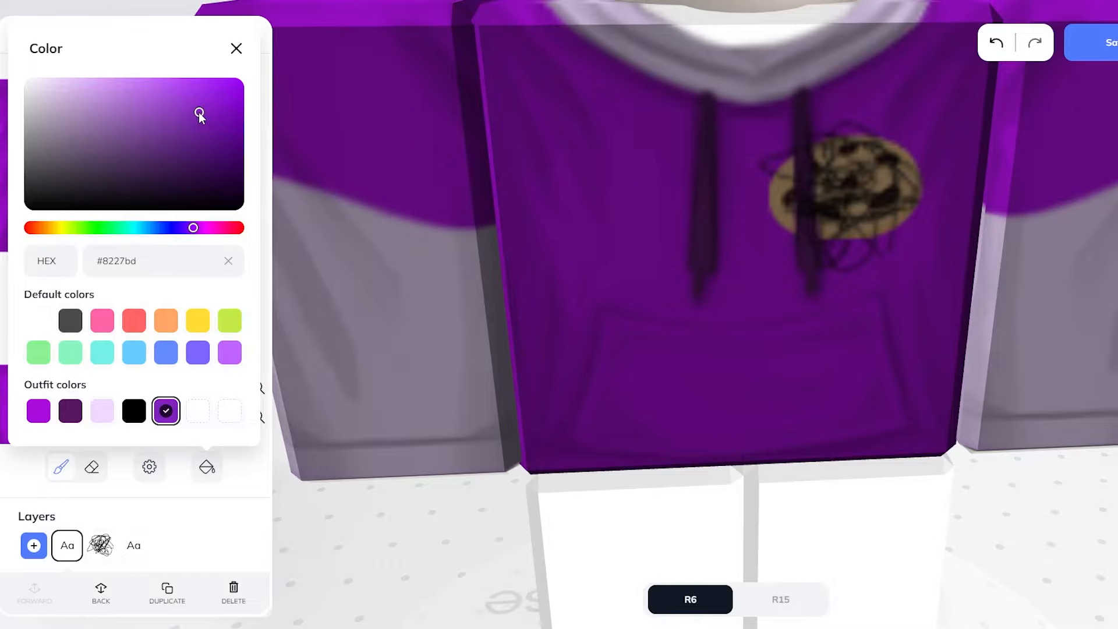
{"action": "left_click", "coordinate": [236, 48]}
{"action": "left_click", "coordinate": [133, 141]}
{"action": "mouse_move", "coordinate": [133, 142]}
{"action": "left_mouse_down"}
{"action": "mouse_move", "coordinate": [114, 129]}
{"action": "mouse_move", "coordinate": [151, 127]}
{"action": "mouse_move", "coordinate": [148, 152]}
{"action": "mouse_move", "coordinate": [107, 148]}
{"action": "mouse_move", "coordinate": [119, 128]}
{"action": "mouse_move", "coordinate": [127, 146]}
{"action": "mouse_move", "coordinate": [117, 148]}
{"action": "mouse_move", "coordinate": [138, 144]}
{"action": "left_mouse_up"}
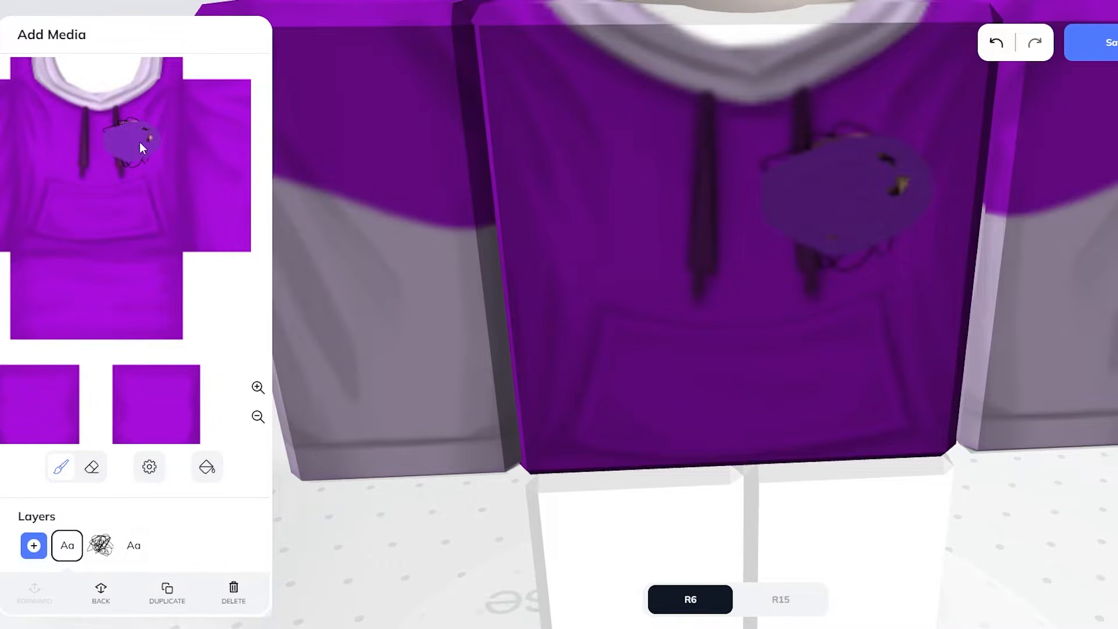
Move the scribble layer in front of the paint layer and cover the cookie's remaining spots with purple paint
{"action": "left_click", "coordinate": [101, 546]}
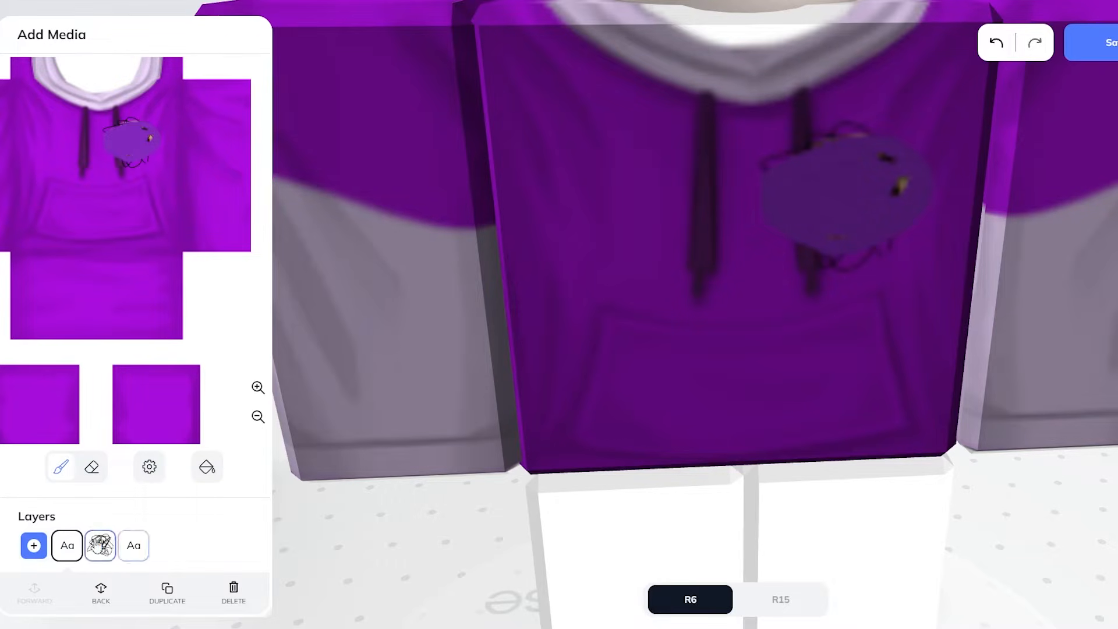
{"action": "left_click_drag", "start_coordinate": [108, 551], "coordinate": [63, 549]}
{"action": "left_click_drag", "start_coordinate": [145, 137], "coordinate": [148, 143]}
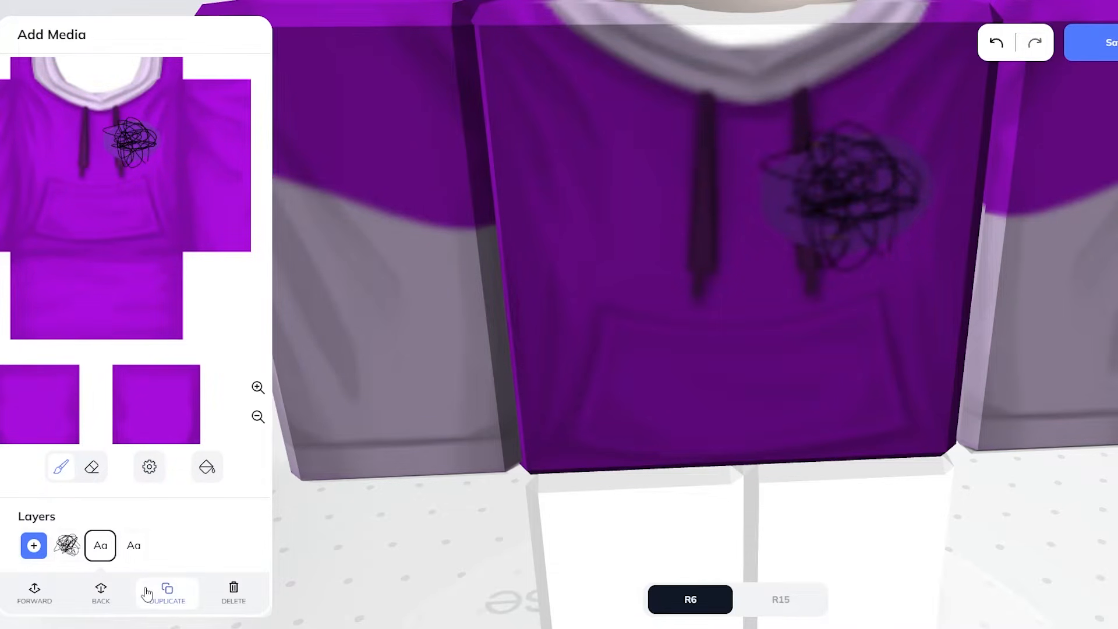
Delete the purple paint layer, the scribble image layer and the remaining empty paint layer from the outfit
{"action": "scroll", "coordinate": [166, 234], "scroll_direction": "down", "scroll_amount": 3}
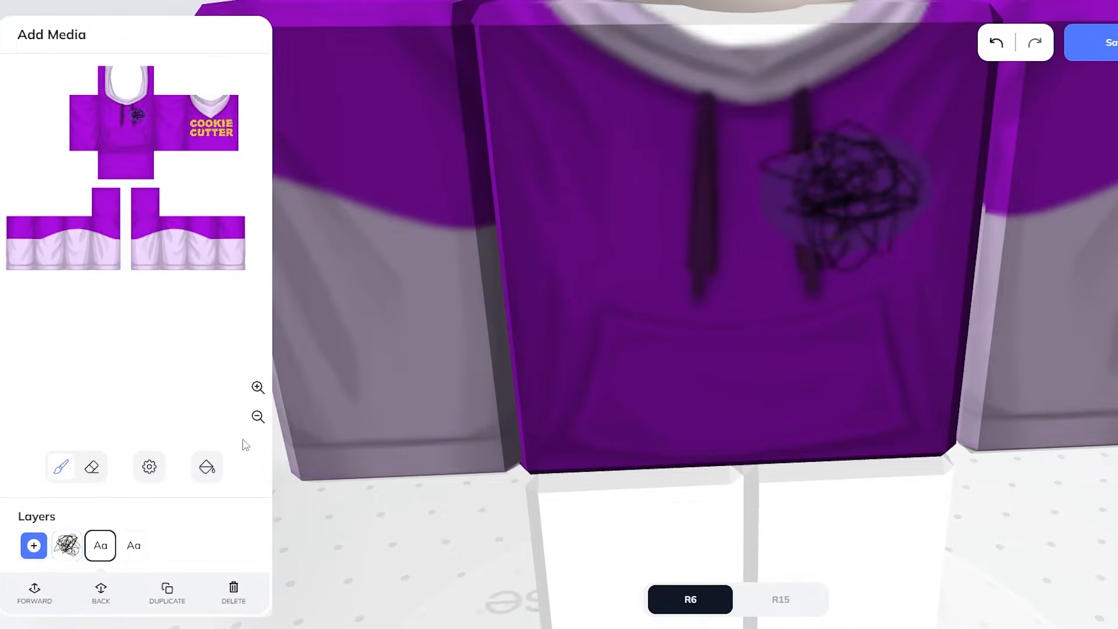
{"action": "left_click", "coordinate": [233, 593]}
{"action": "left_click", "coordinate": [67, 545]}
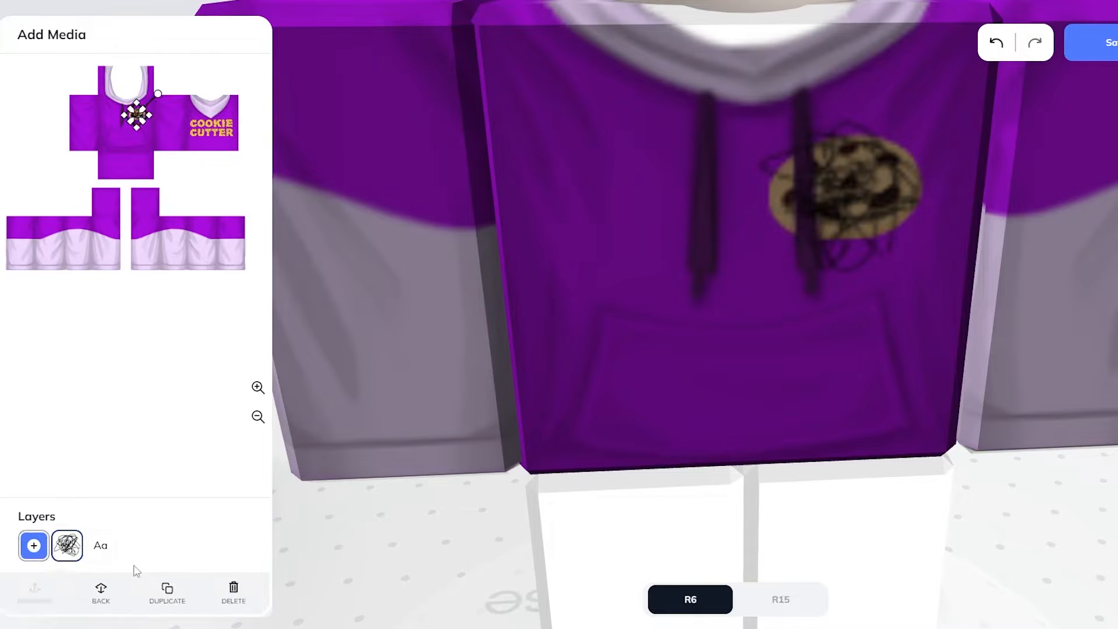
{"action": "left_click", "coordinate": [233, 593]}
{"action": "left_click", "coordinate": [67, 546]}
{"action": "left_click", "coordinate": [233, 592]}
Preview the purple hoodie on the full figure and check its fit on the R15 avatar body
{"action": "scroll", "coordinate": [125, 155], "scroll_direction": "up", "scroll_amount": 5}
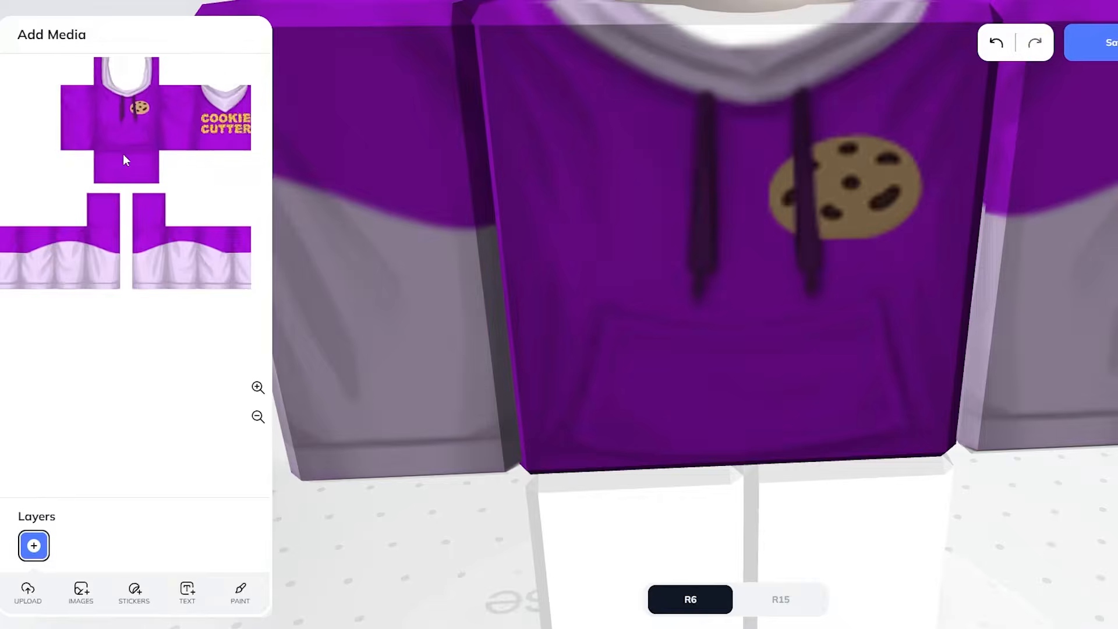
{"action": "scroll", "coordinate": [141, 174], "scroll_direction": "down", "scroll_amount": 5}
{"action": "scroll", "coordinate": [182, 150], "scroll_direction": "up", "scroll_amount": 3}
{"action": "scroll", "coordinate": [213, 203], "scroll_direction": "down", "scroll_amount": 3}
{"action": "scroll", "coordinate": [762, 245], "scroll_direction": "down", "scroll_amount": 5}
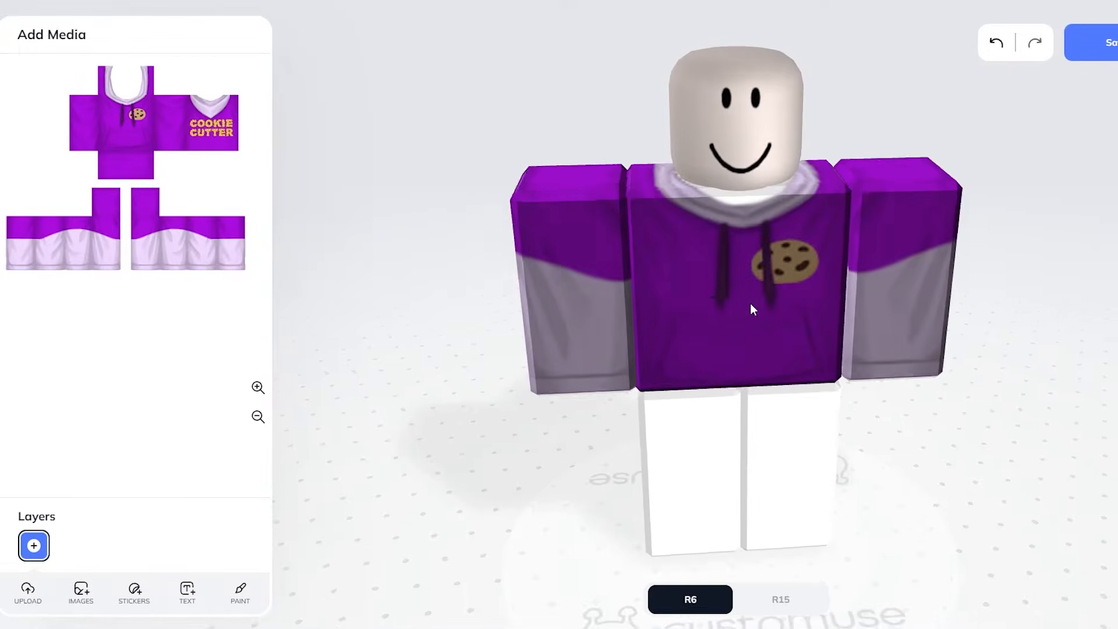
{"action": "left_click_drag", "start_coordinate": [737, 307], "coordinate": [693, 275]}
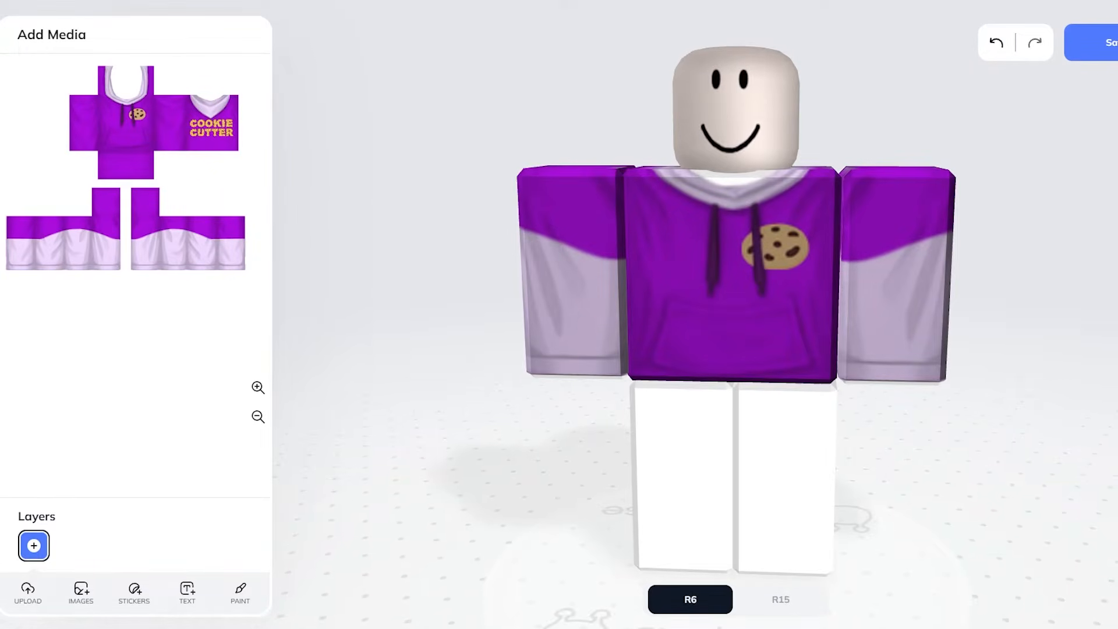
{"action": "left_click", "coordinate": [778, 603]}
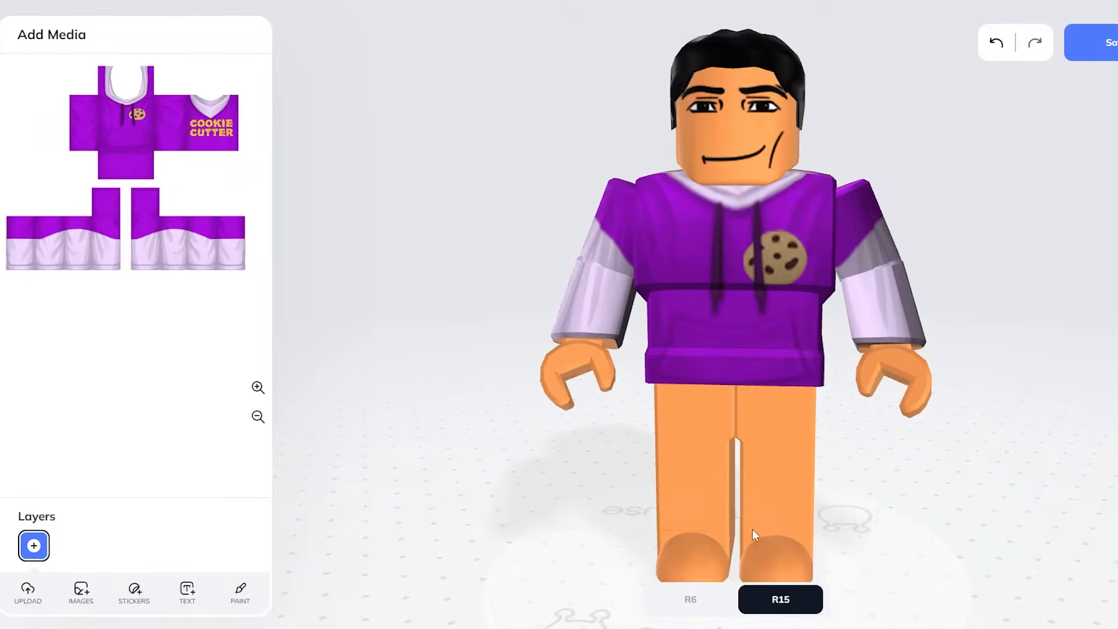
{"action": "left_click_drag", "start_coordinate": [798, 503], "coordinate": [827, 459]}
Save and publish the outfit as "purple cookie hoodie" with a tag, and download Shirt.png
{"action": "left_click", "coordinate": [1092, 41]}
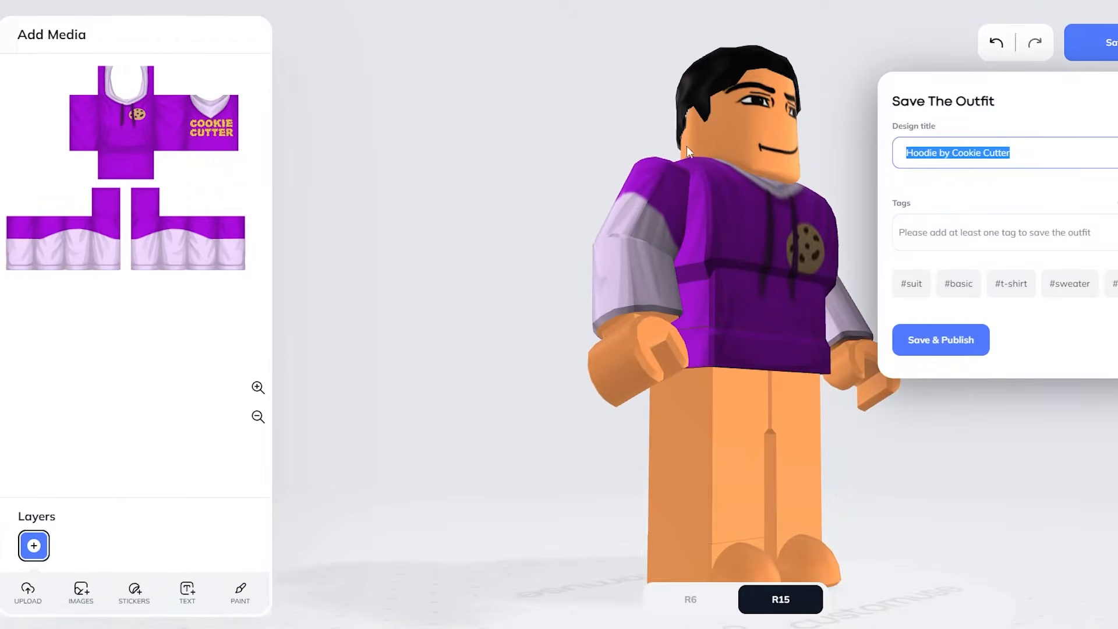
{"action": "type", "text": "purple cookie hoodie"}
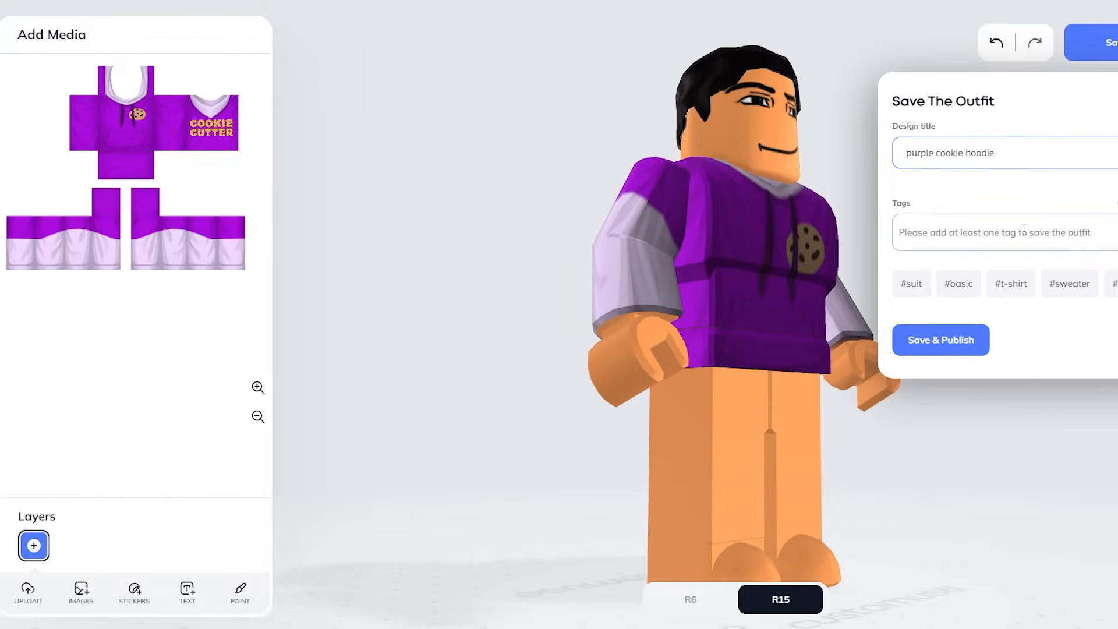
{"action": "left_click", "coordinate": [995, 233]}
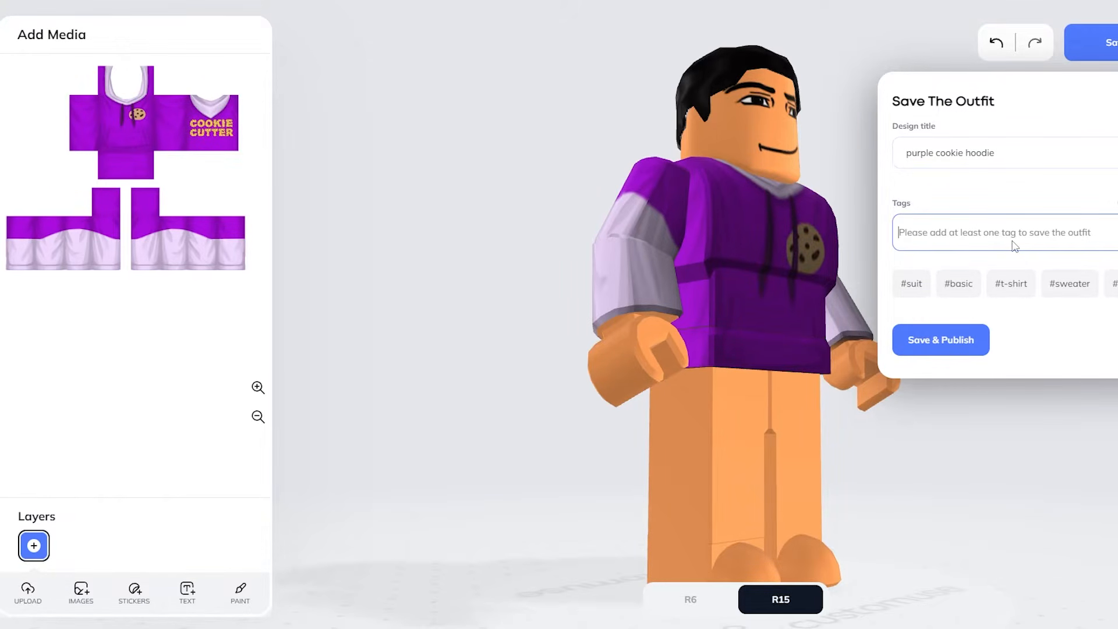
{"action": "type", "text": "oo"}
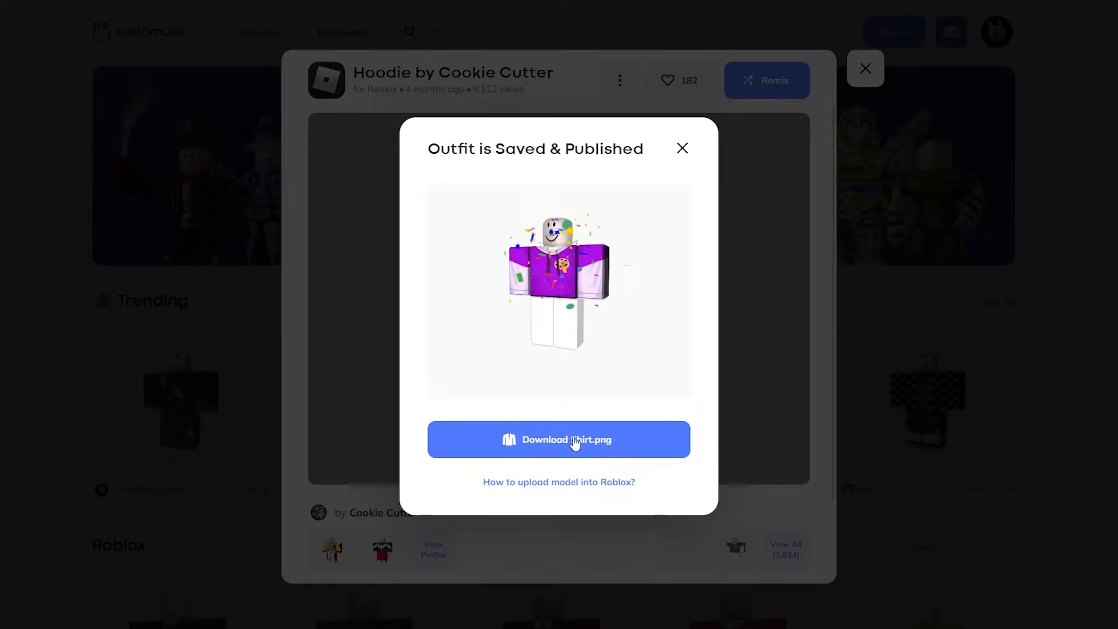
{"action": "left_click", "coordinate": [583, 439]}
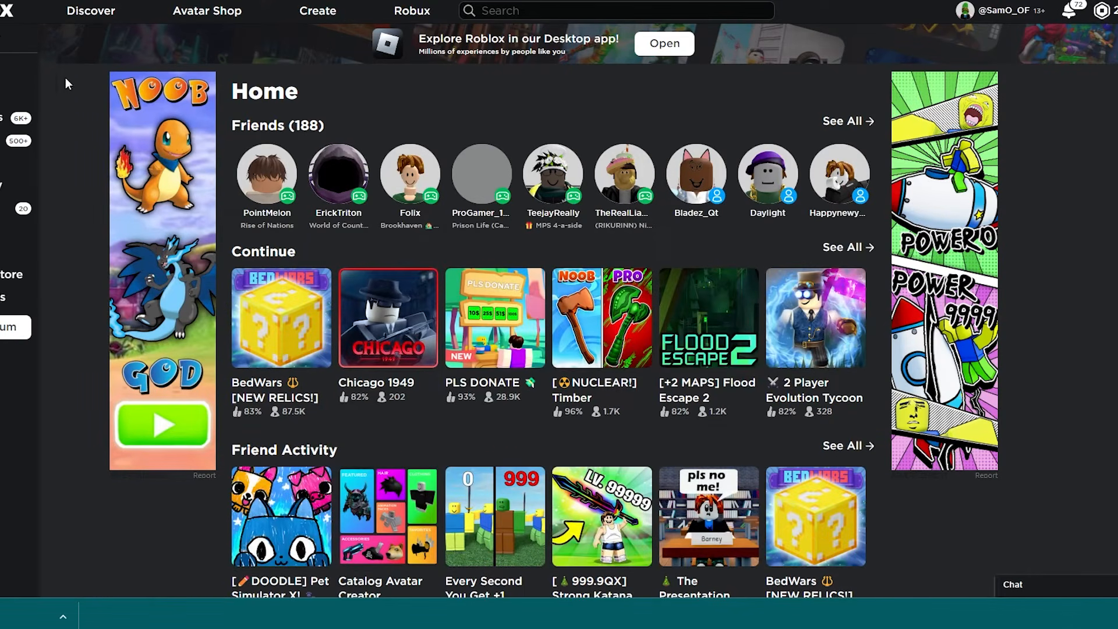
Switch to the Roblox website, open the shirt creation page and choose Shirt.png as the image
{"action": "left_click", "coordinate": [322, 18]}
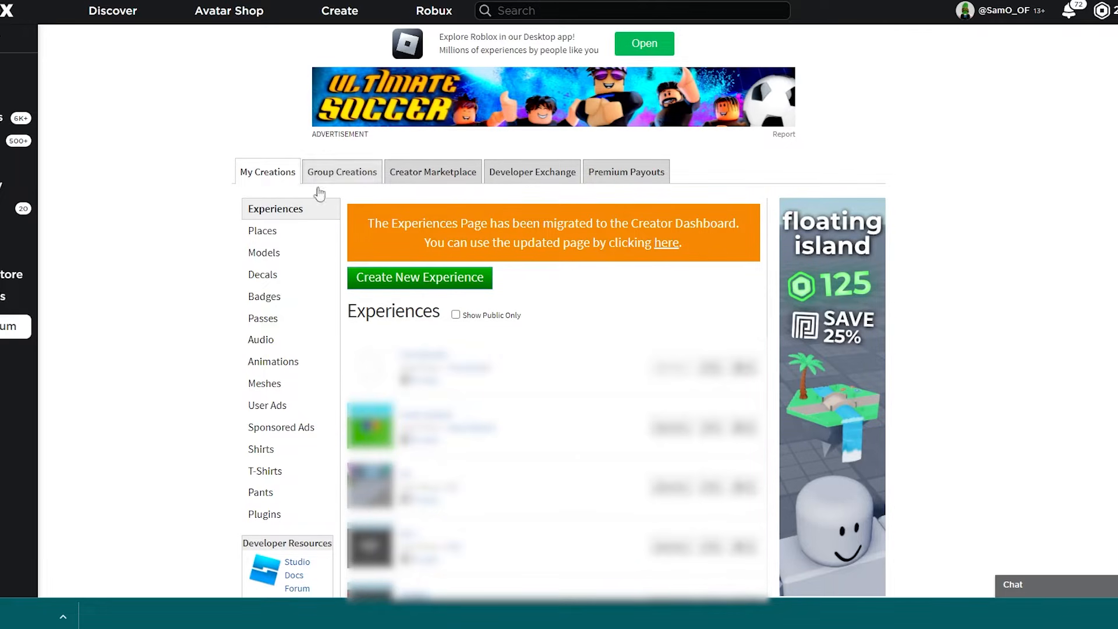
{"action": "scroll", "coordinate": [245, 236], "scroll_direction": "down", "scroll_amount": 1}
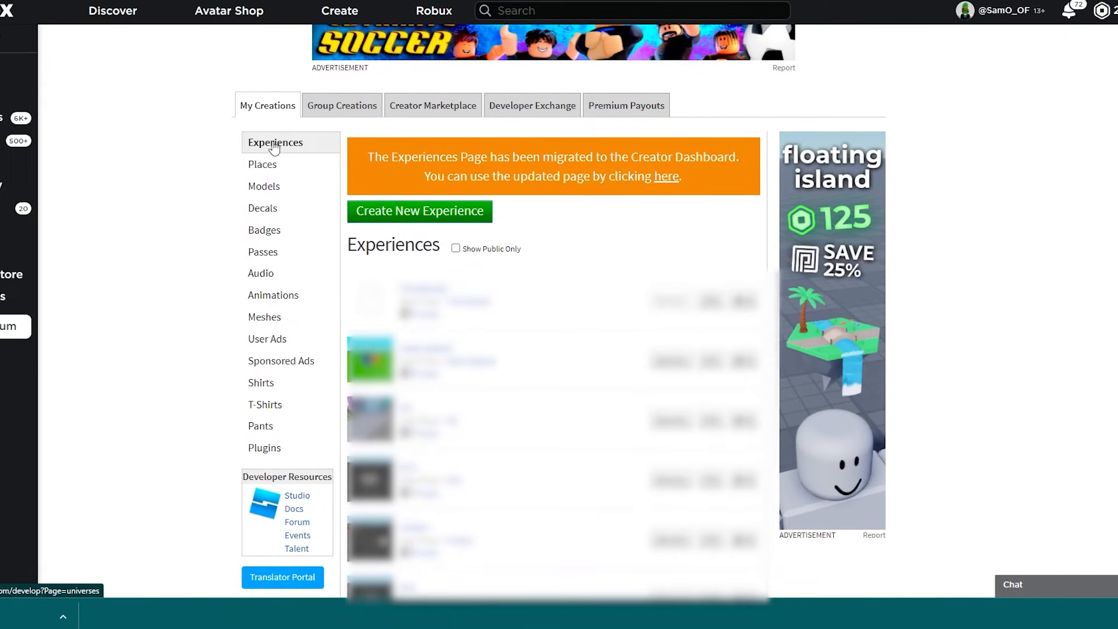
{"action": "left_click", "coordinate": [272, 389]}
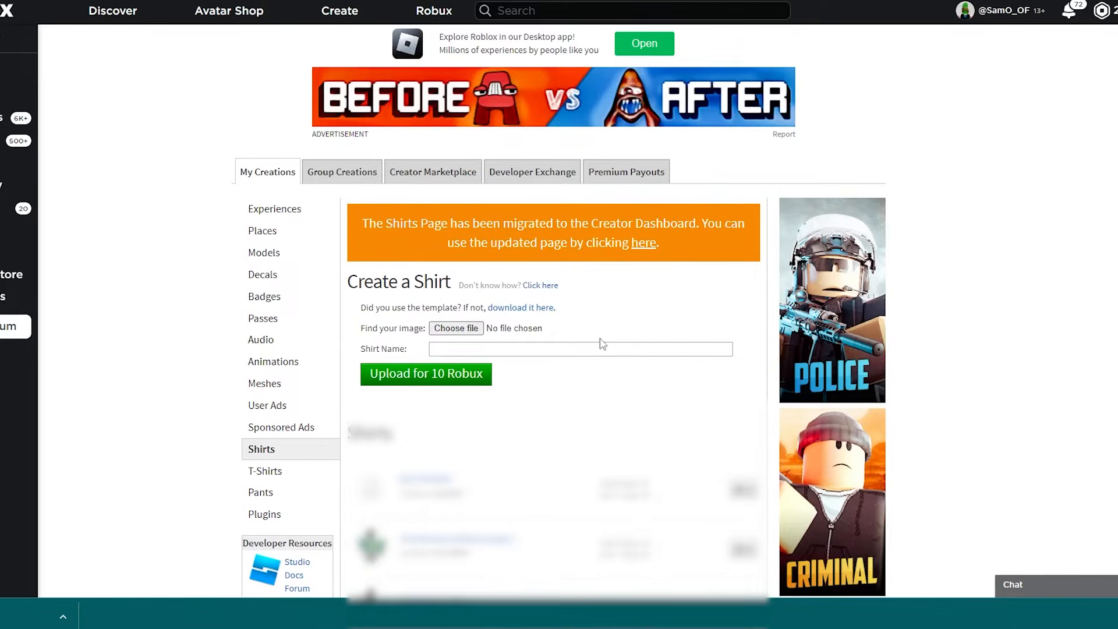
{"action": "left_click", "coordinate": [468, 330]}
{"action": "left_click", "coordinate": [454, 347]}
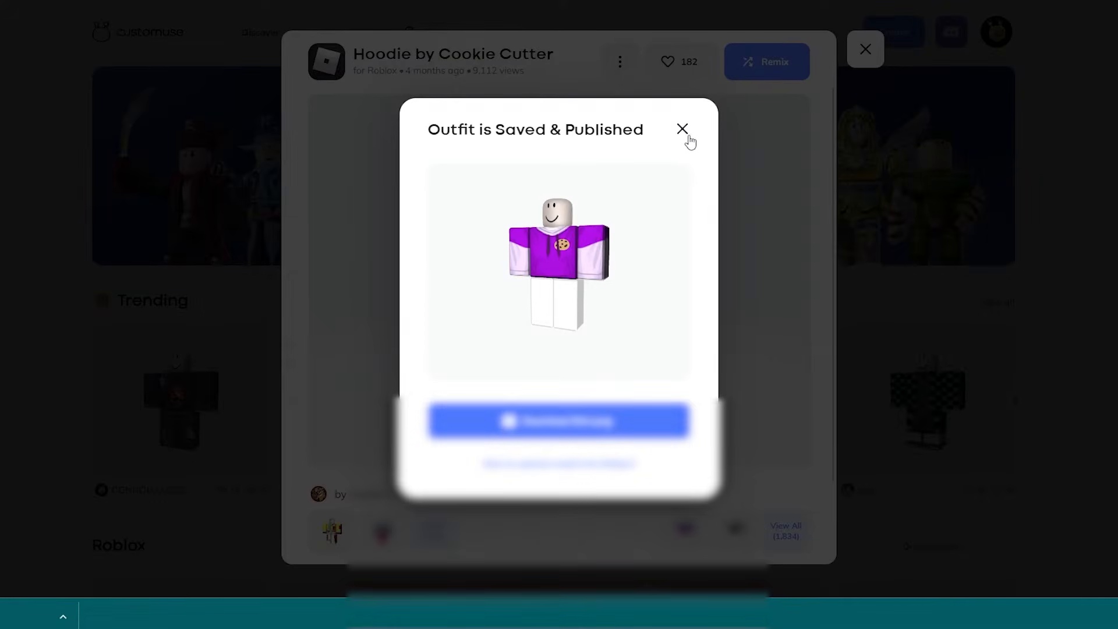
{"action": "left_click", "coordinate": [683, 129]}
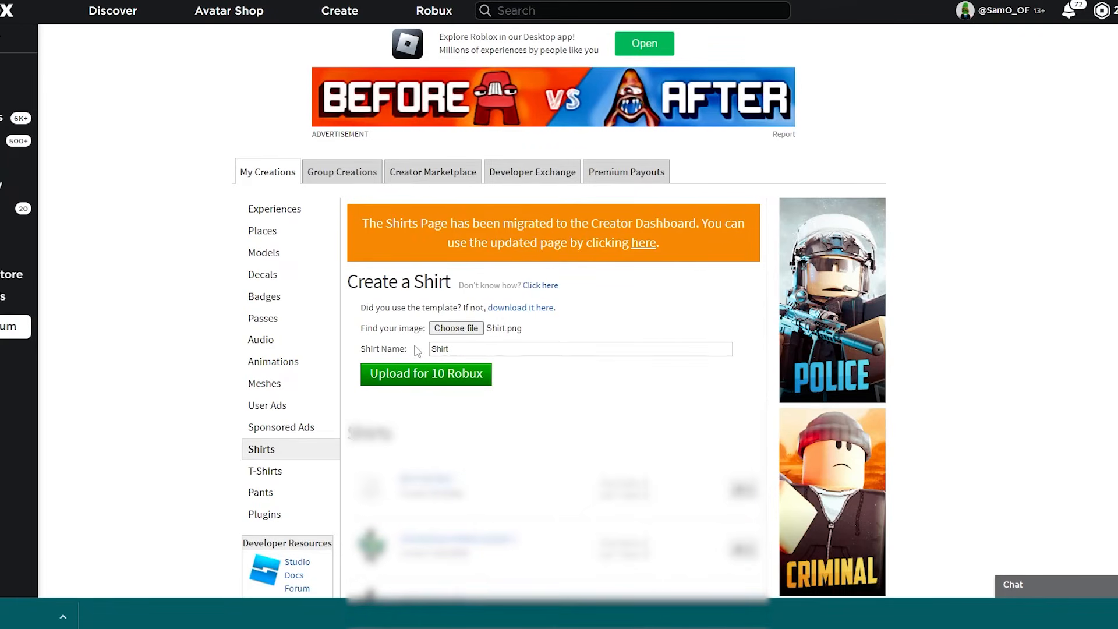
Enter "purlple cookievShirt" as the name of the new shirt
{"action": "left_click_drag", "start_coordinate": [373, 351], "coordinate": [429, 353]}
{"action": "left_click", "coordinate": [447, 353]}
{"action": "type", "text": "purlple cookiev"}
{"action": "right_click", "coordinate": [599, 376]}
{"action": "left_click", "coordinate": [466, 398]}
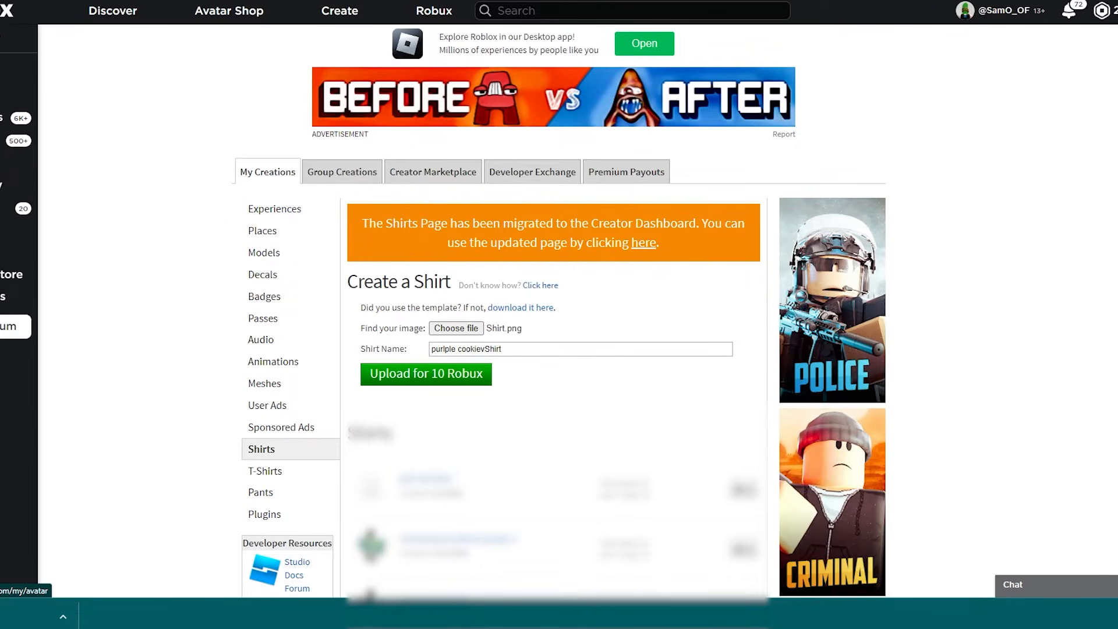
Open the Avatar Editor and show the owned Classic Shirts
{"action": "left_click", "coordinate": [2, 163]}
{"action": "mouse_move", "coordinate": [598, 224]}
{"action": "left_click", "coordinate": [572, 269]}
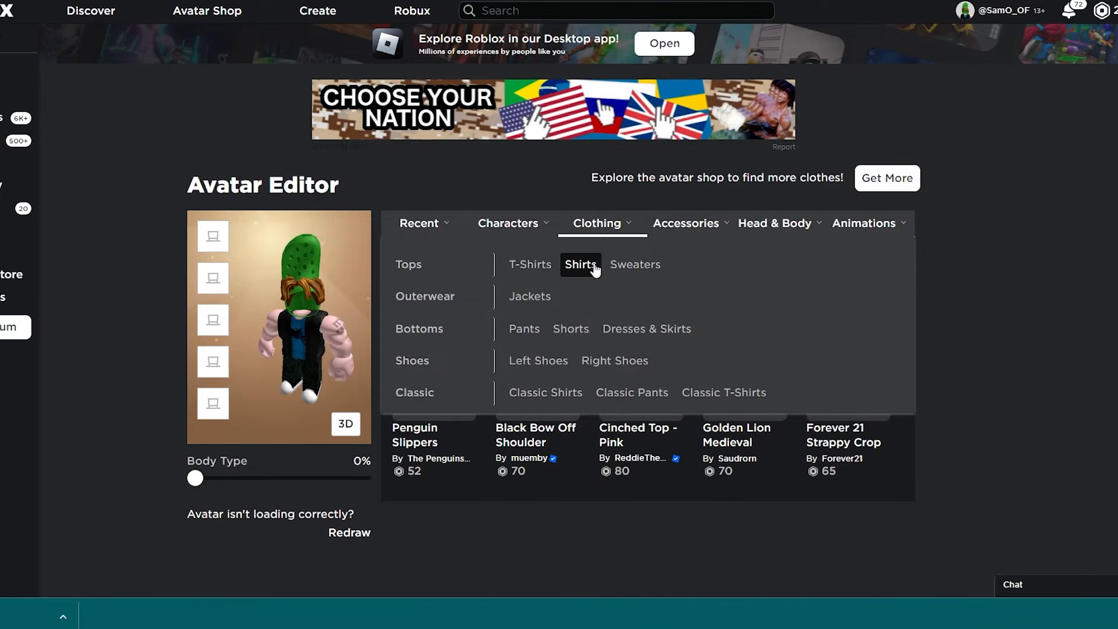
{"action": "left_click", "coordinate": [569, 394]}
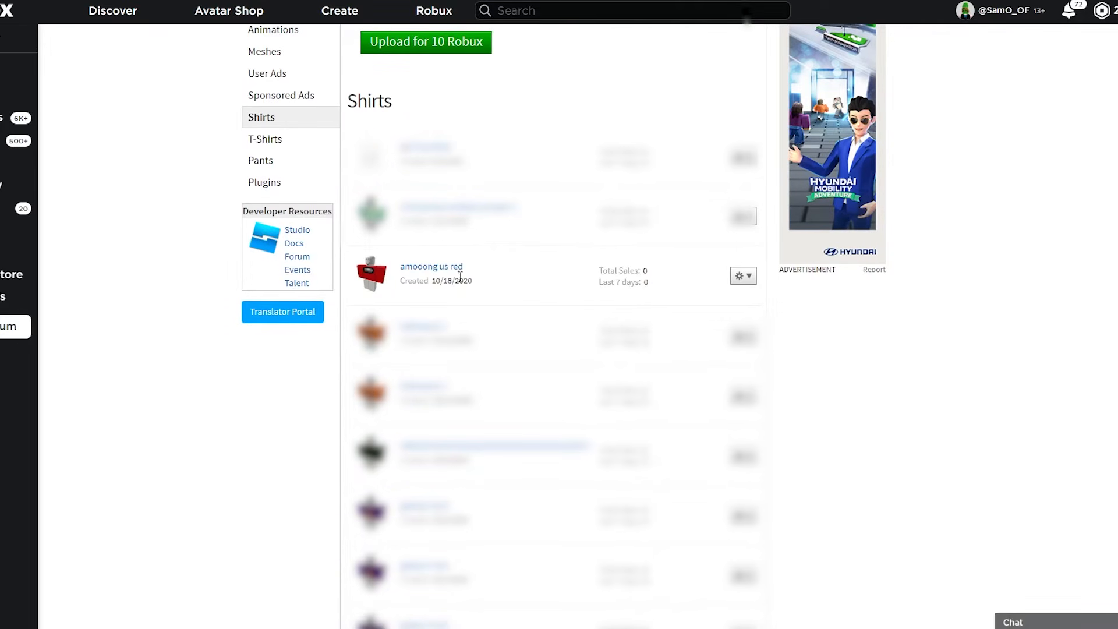
Open the configuration page of the existing "amooong us red" shirt from the list of created shirts
{"action": "left_click_drag", "start_coordinate": [477, 282], "coordinate": [448, 281]}
{"action": "left_click", "coordinate": [482, 282]}
{"action": "left_click", "coordinate": [743, 275]}
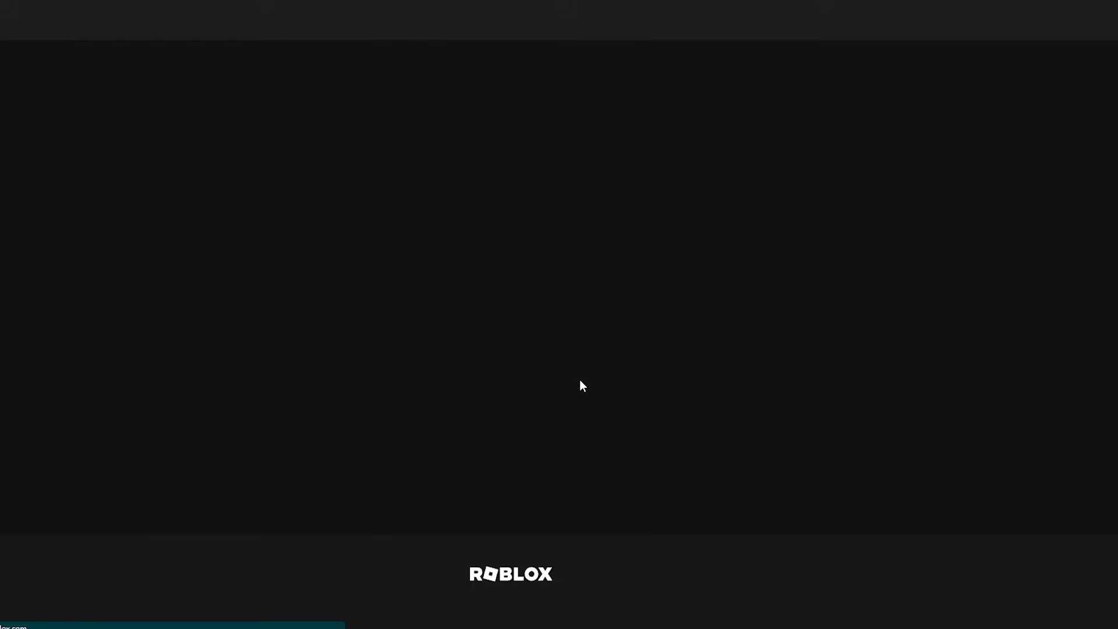
{"action": "right_click", "coordinate": [230, 257]}
{"action": "left_click", "coordinate": [313, 221]}
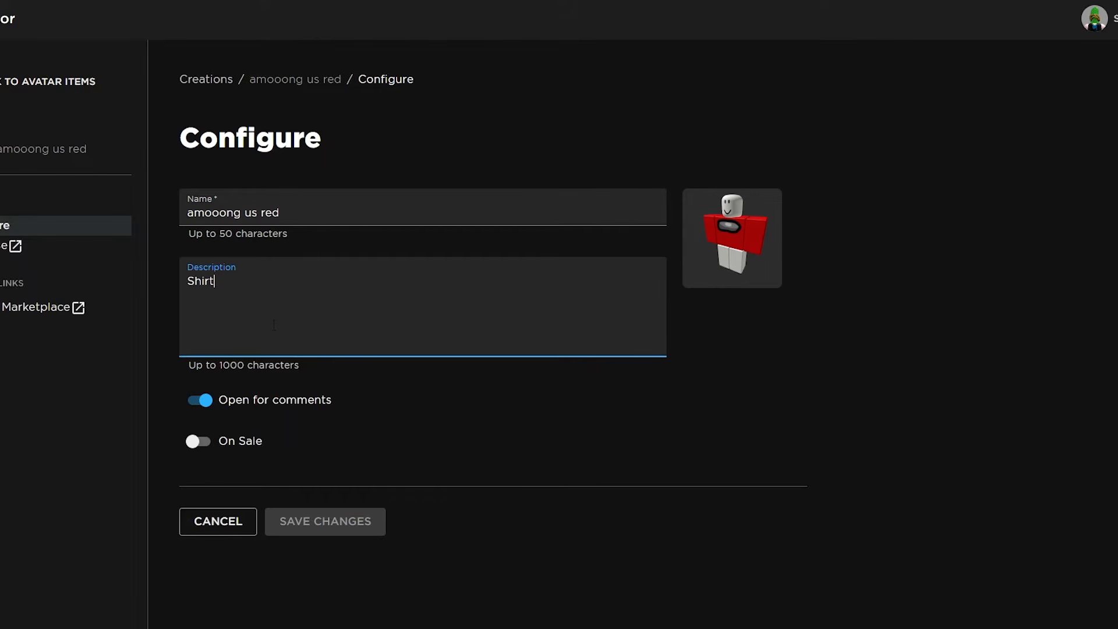
Put the "amooong us red" shirt on sale for 5 Robux, save the changes and return to the avatar items
{"action": "left_click", "coordinate": [198, 441]}
{"action": "scroll", "coordinate": [201, 441], "scroll_direction": "down", "scroll_amount": 3}
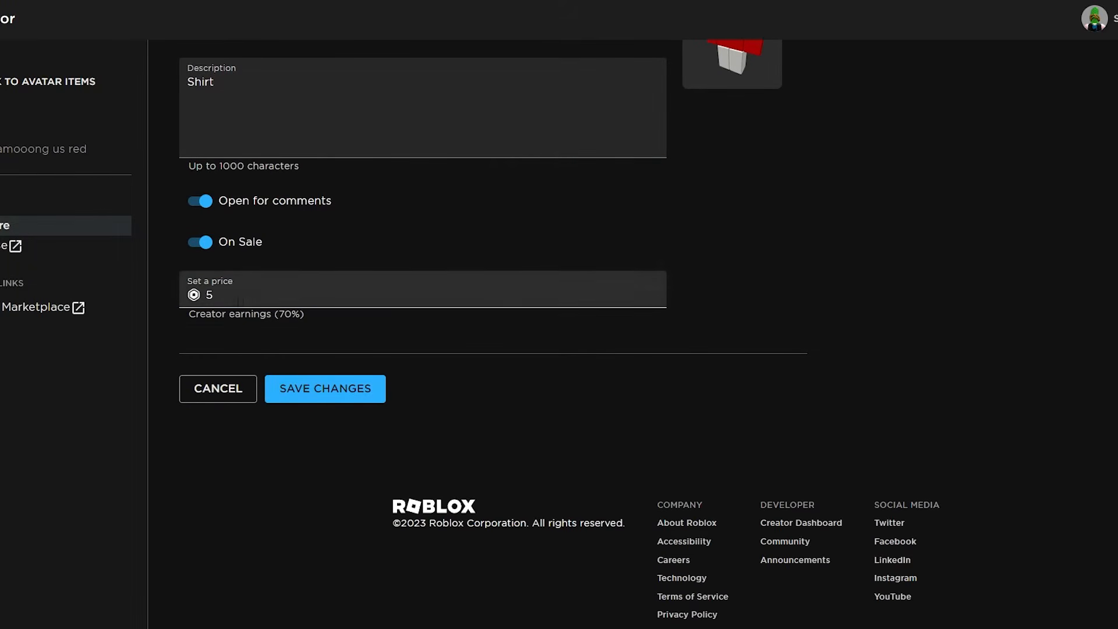
{"action": "scroll", "coordinate": [569, 310], "scroll_direction": "up", "scroll_amount": 3}
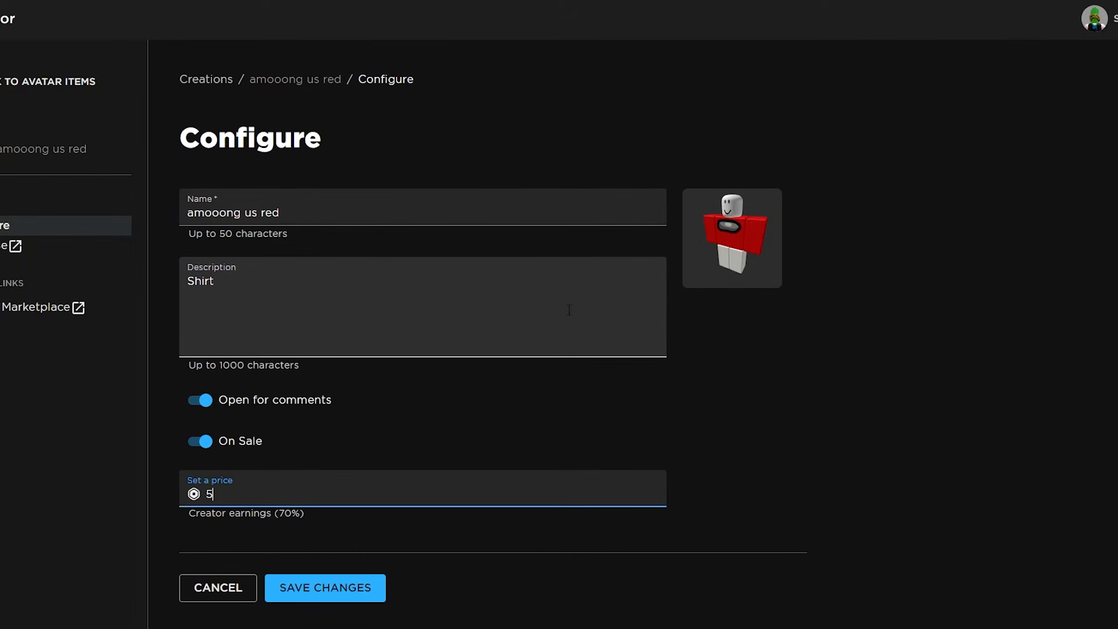
{"action": "left_click", "coordinate": [326, 586]}
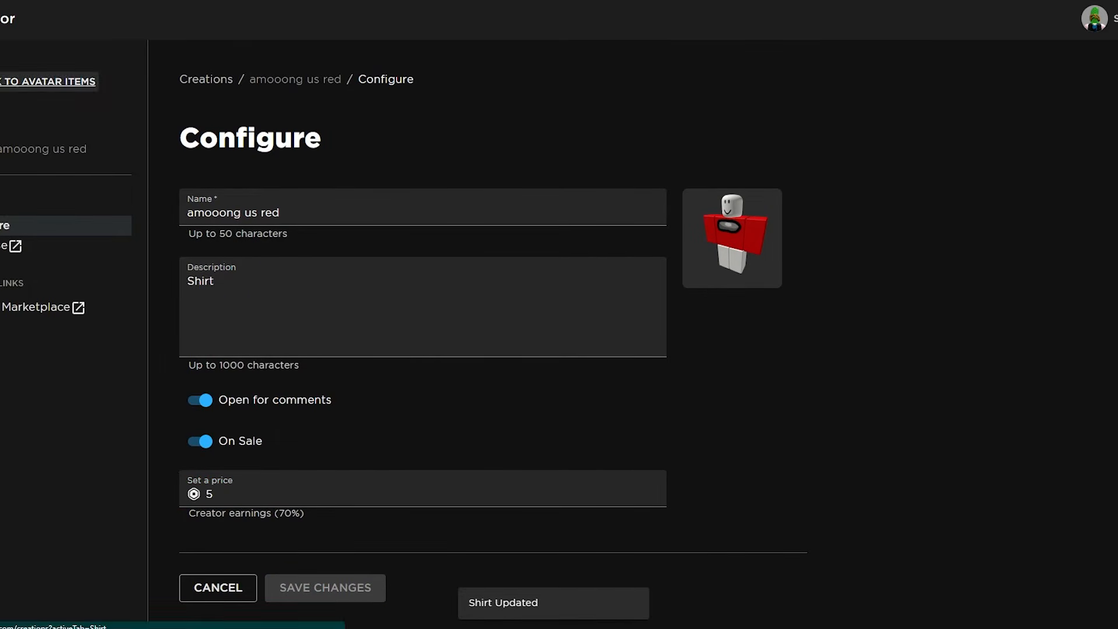
{"action": "left_click", "coordinate": [50, 82]}
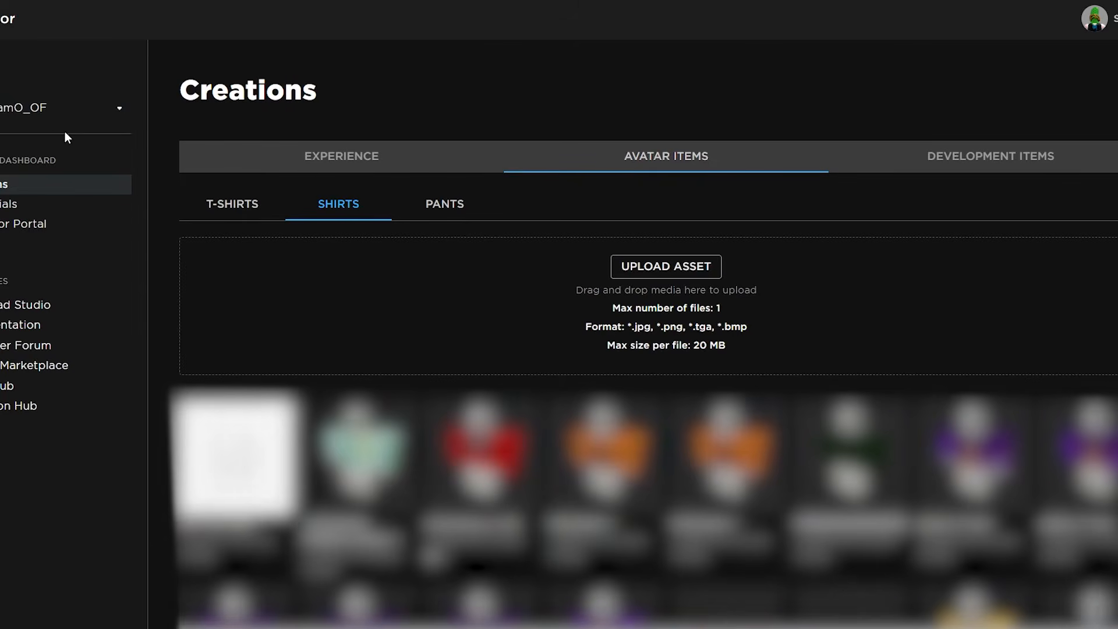
{"action": "left_click", "coordinate": [19, 106]}
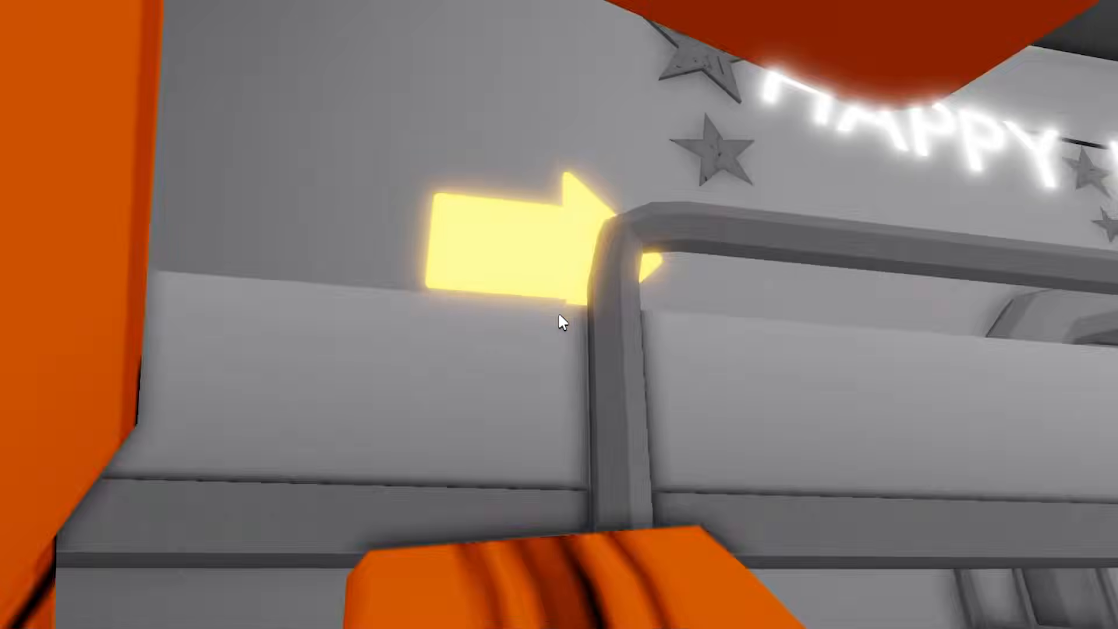
{"action": "key", "text": "w"}
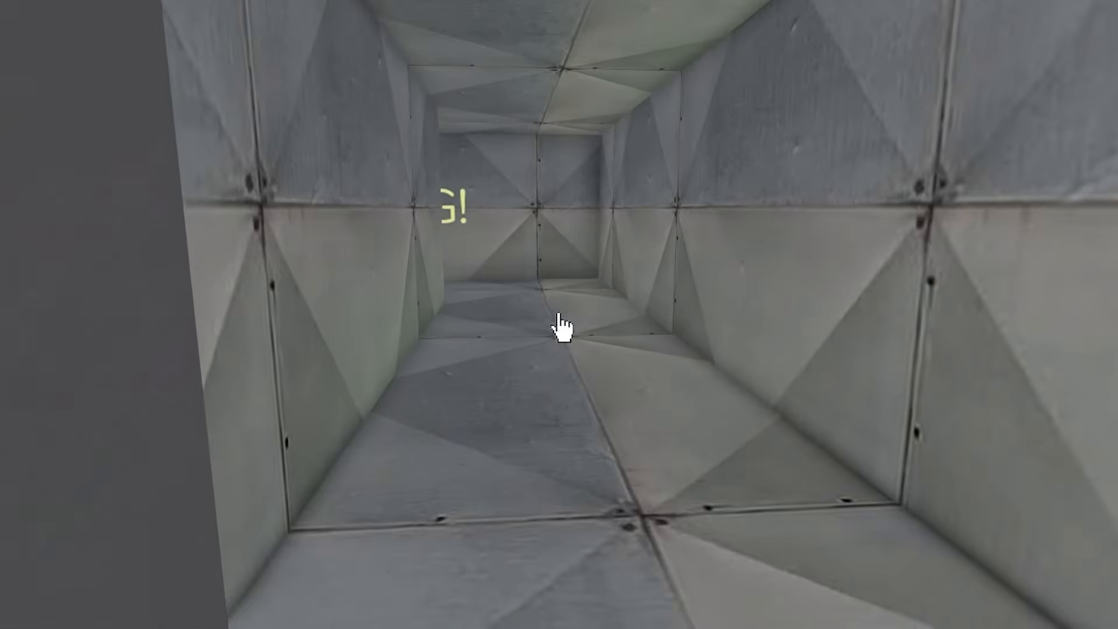
{"action": "key", "text": "w"}
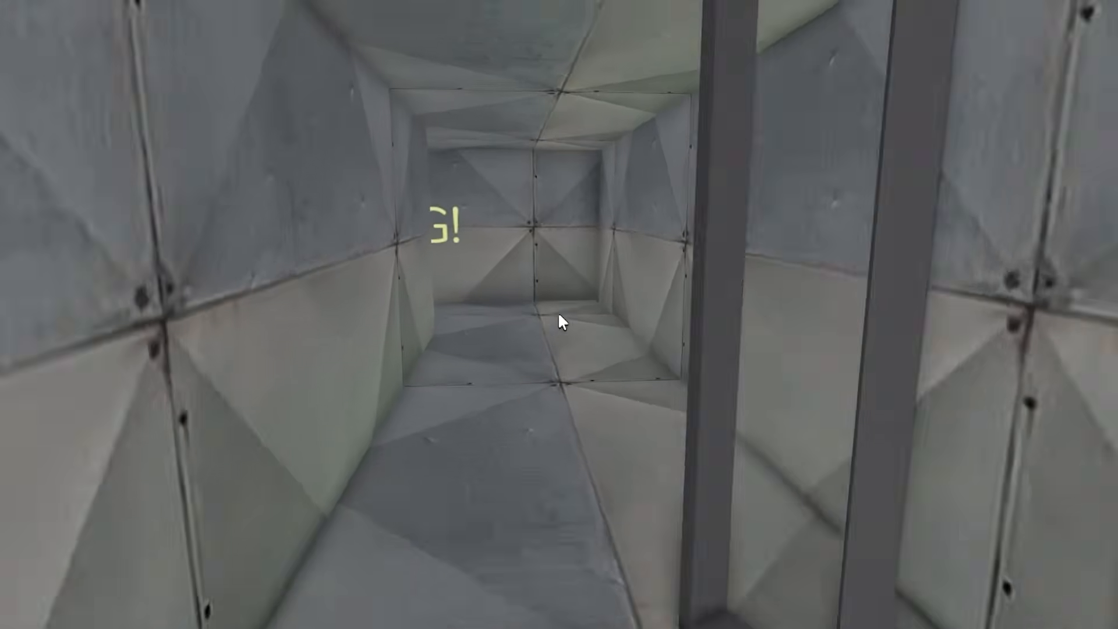
{"action": "left_click", "coordinate": [559, 317]}
{"action": "key", "text": "w"}
{"action": "left_click", "coordinate": [560, 322]}
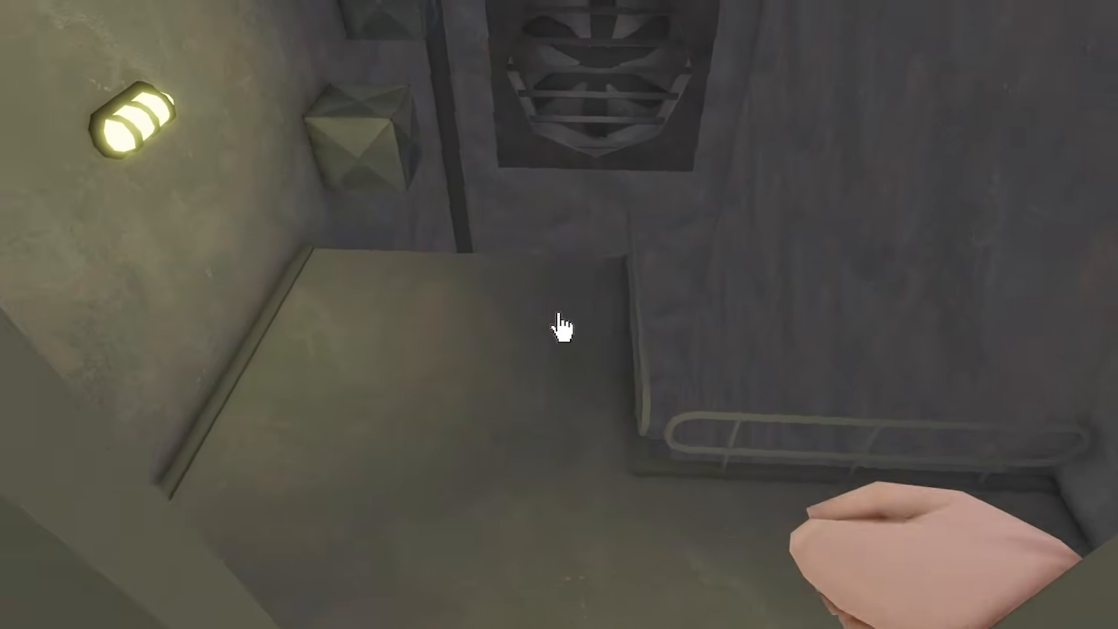
{"action": "left_click", "coordinate": [560, 322]}
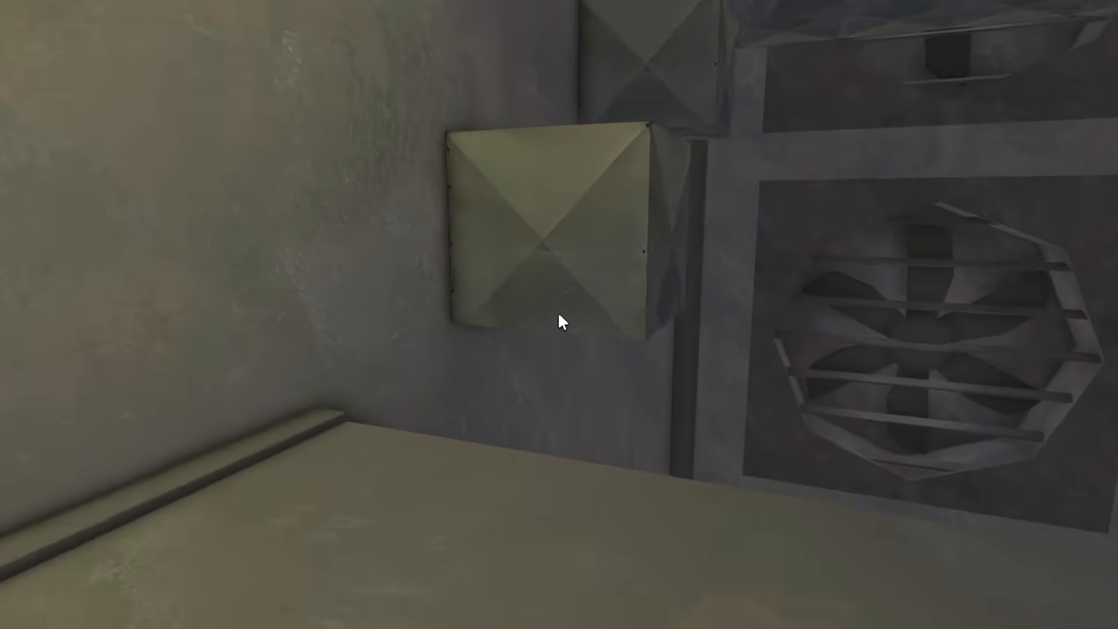
{"action": "left_click", "coordinate": [559, 323]}
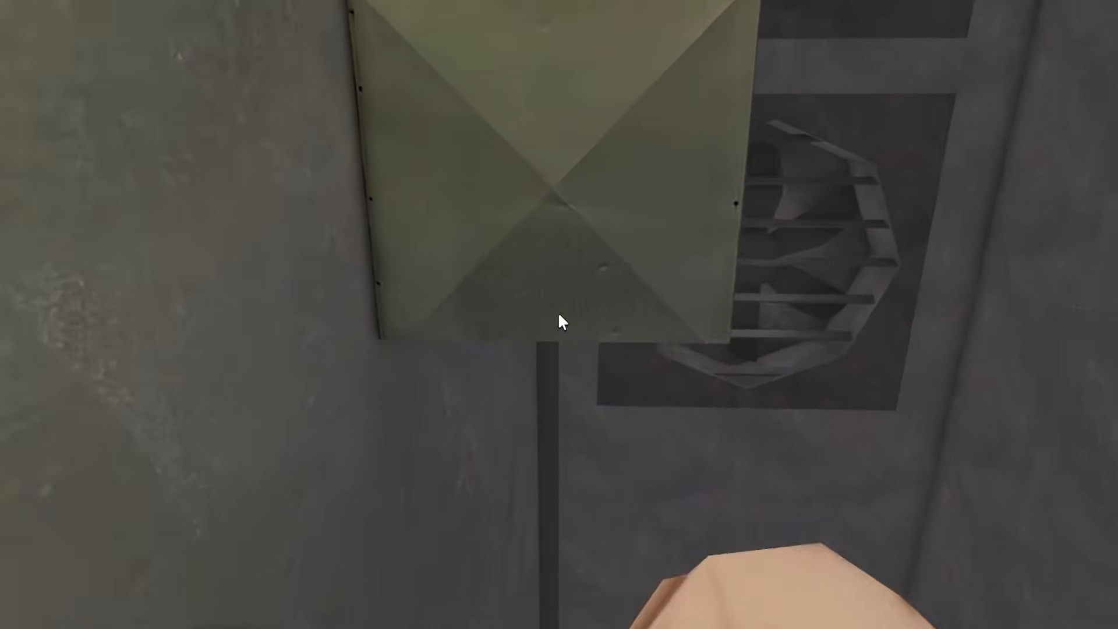
{"action": "left_click", "coordinate": [561, 322]}
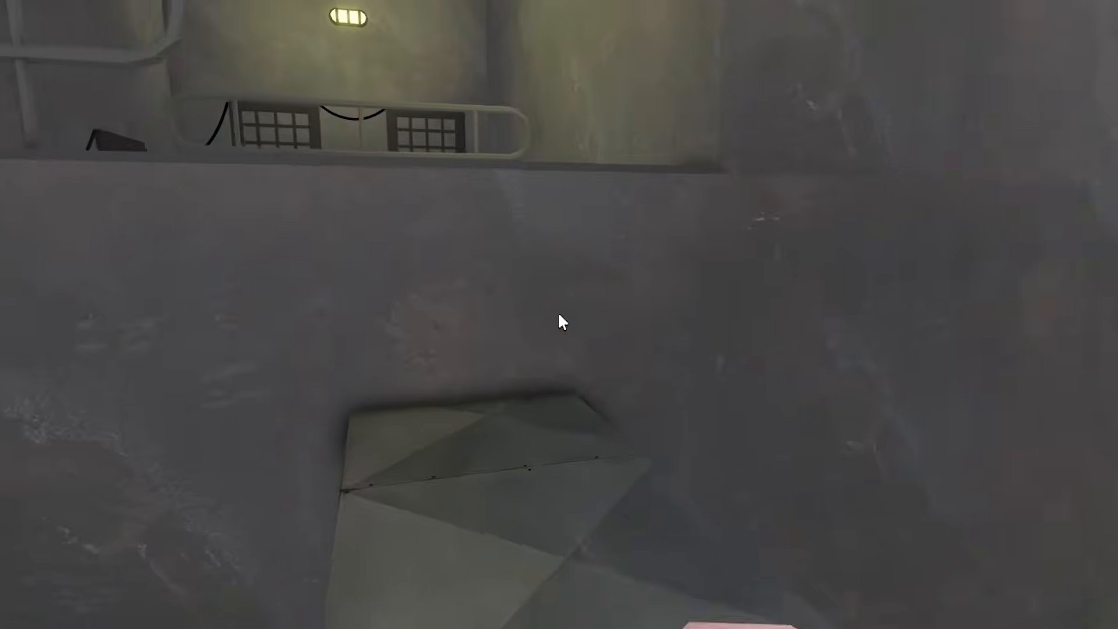
{"action": "key", "text": "space"}
{"action": "key", "text": "w"}
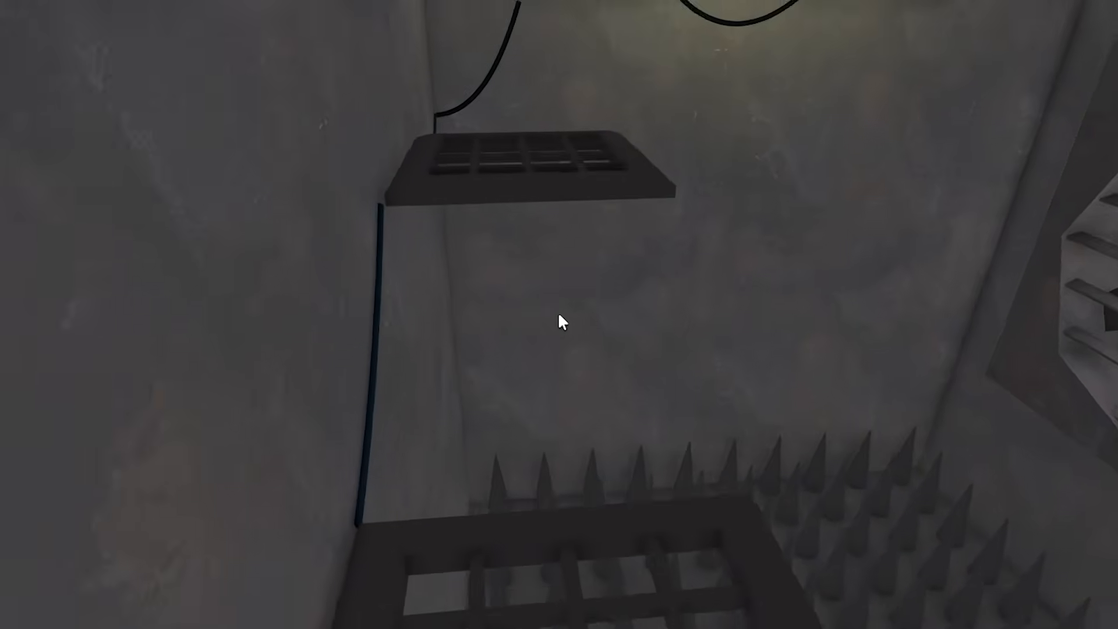
{"action": "key", "text": "w"}
{"action": "key", "text": "space"}
{"action": "key", "text": "space"}
{"action": "key", "text": "w"}
{"action": "key", "text": "space"}
{"action": "key", "text": "space"}
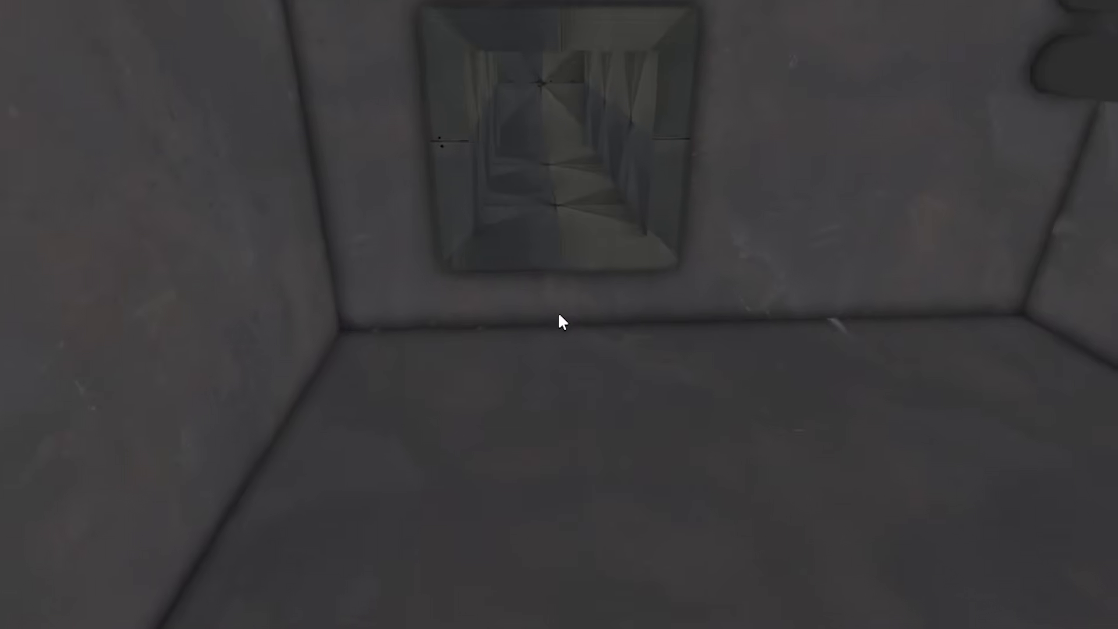
{"action": "key", "text": "w"}
{"action": "key", "text": "space"}
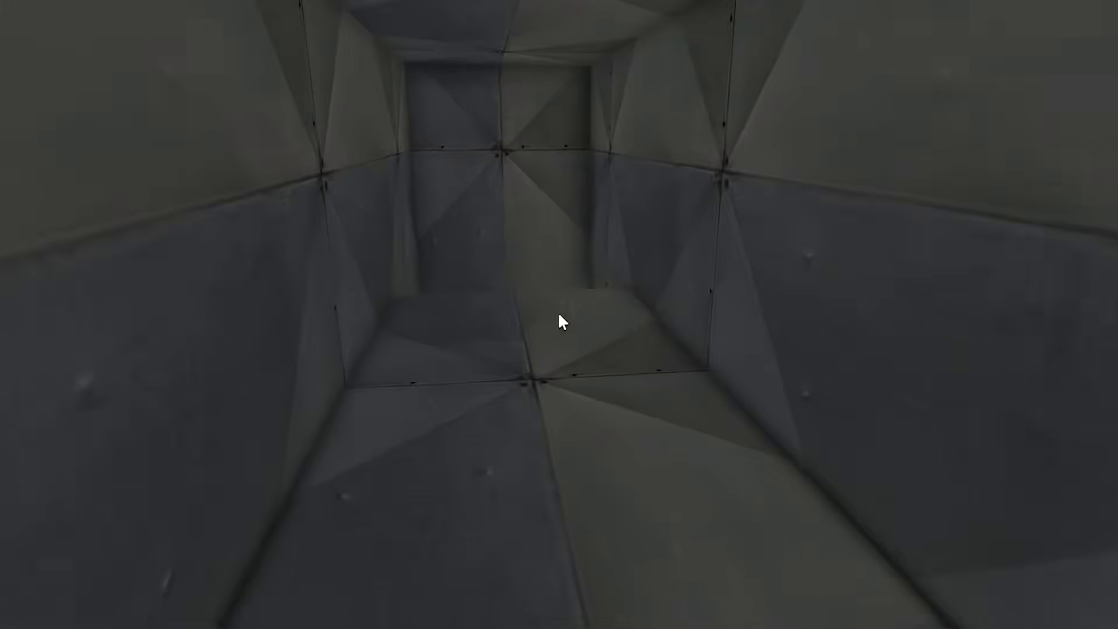
{"action": "key", "text": "w"}
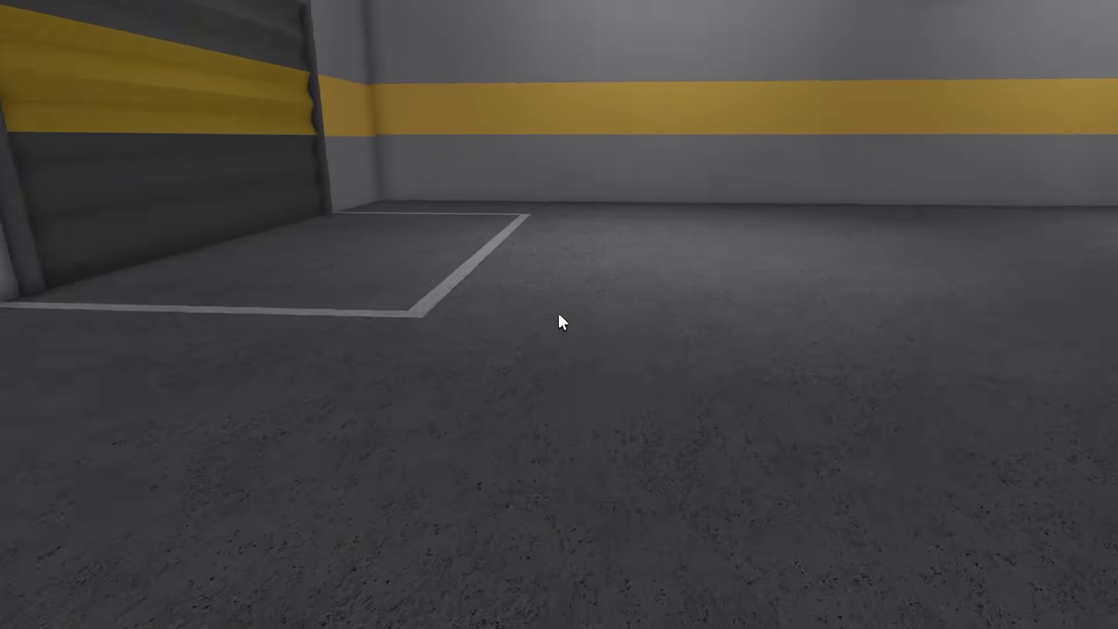
{"action": "key", "text": "w"}
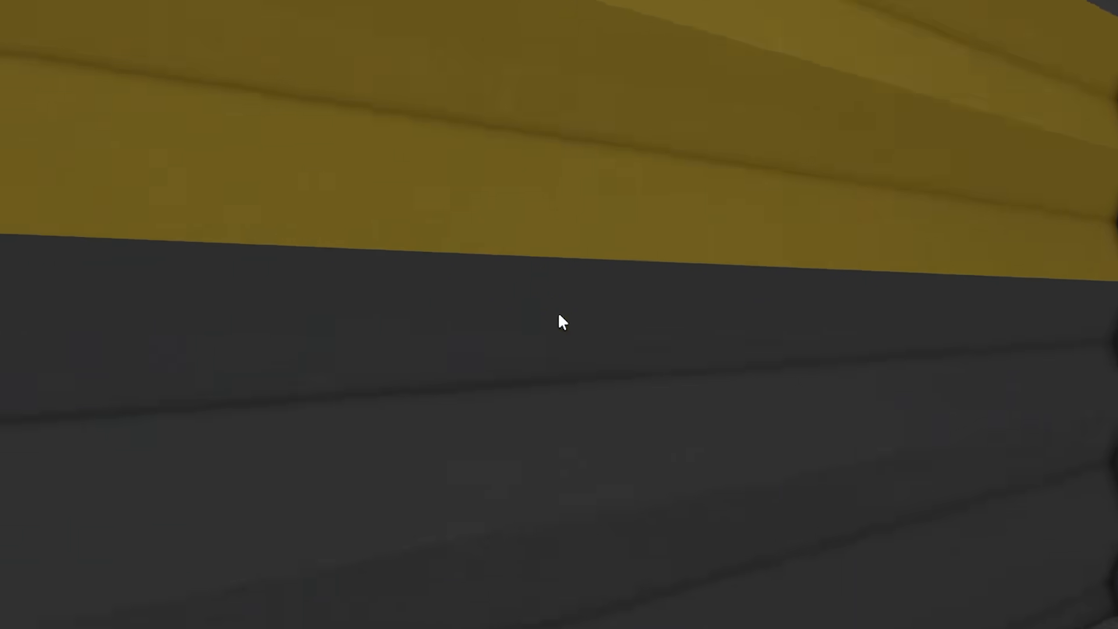
{"action": "key", "text": "w"}
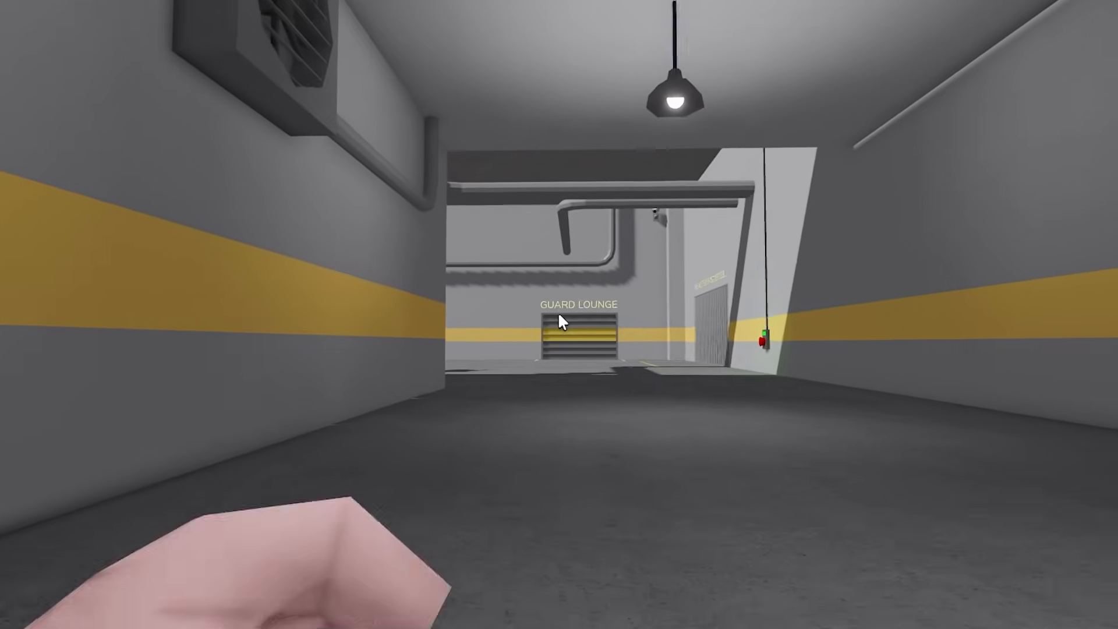
{"action": "key", "text": "w"}
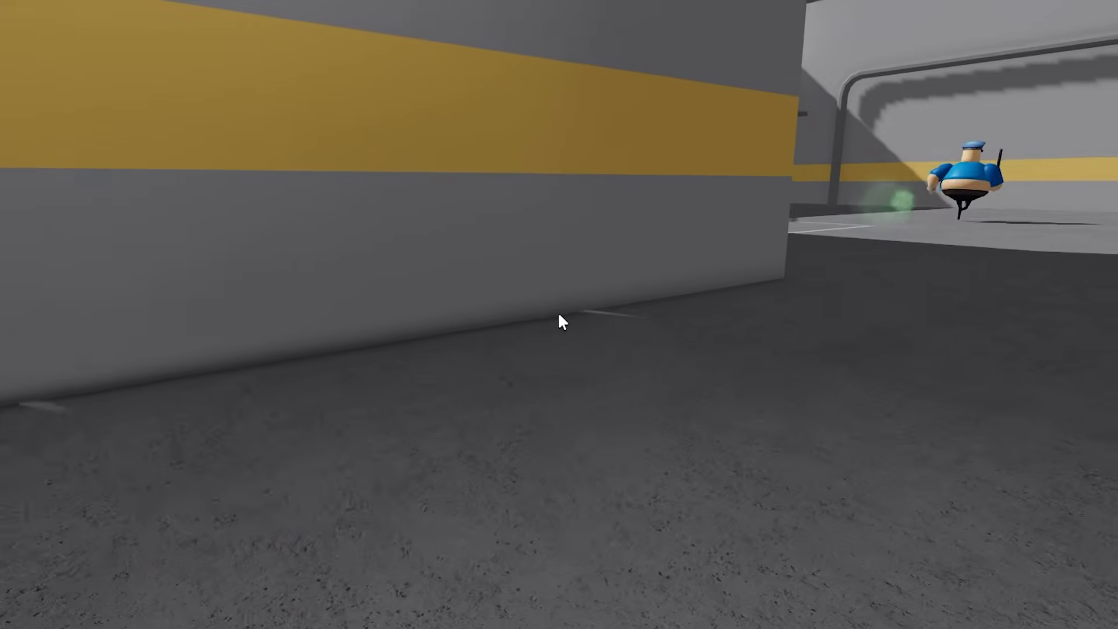
{"action": "key", "text": "d"}
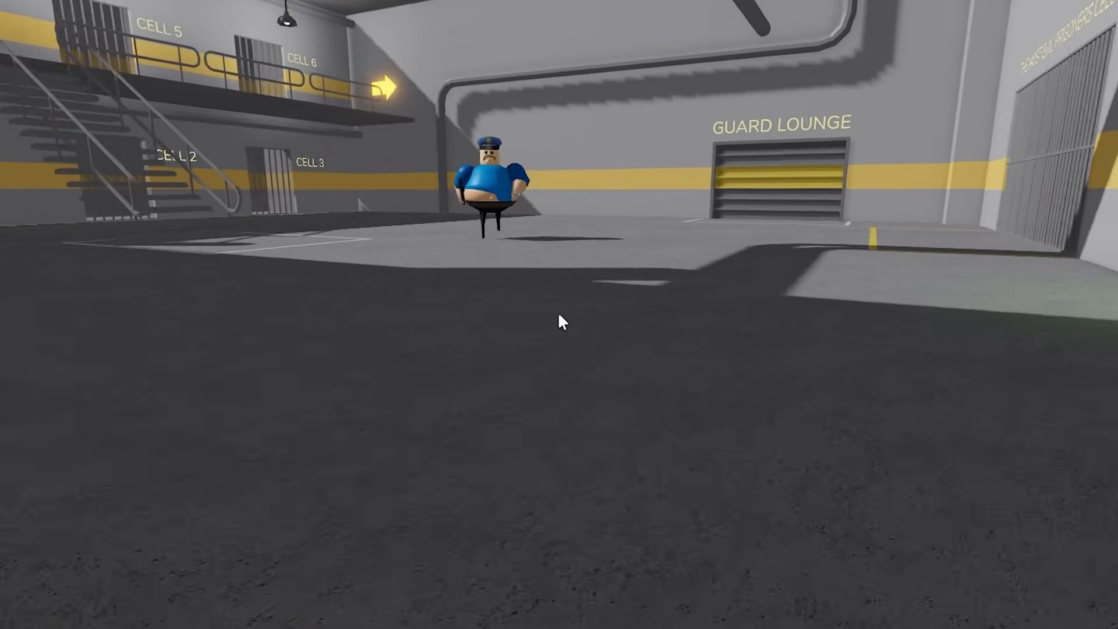
{"action": "key", "text": "w"}
{"action": "left_click", "coordinate": [559, 318]}
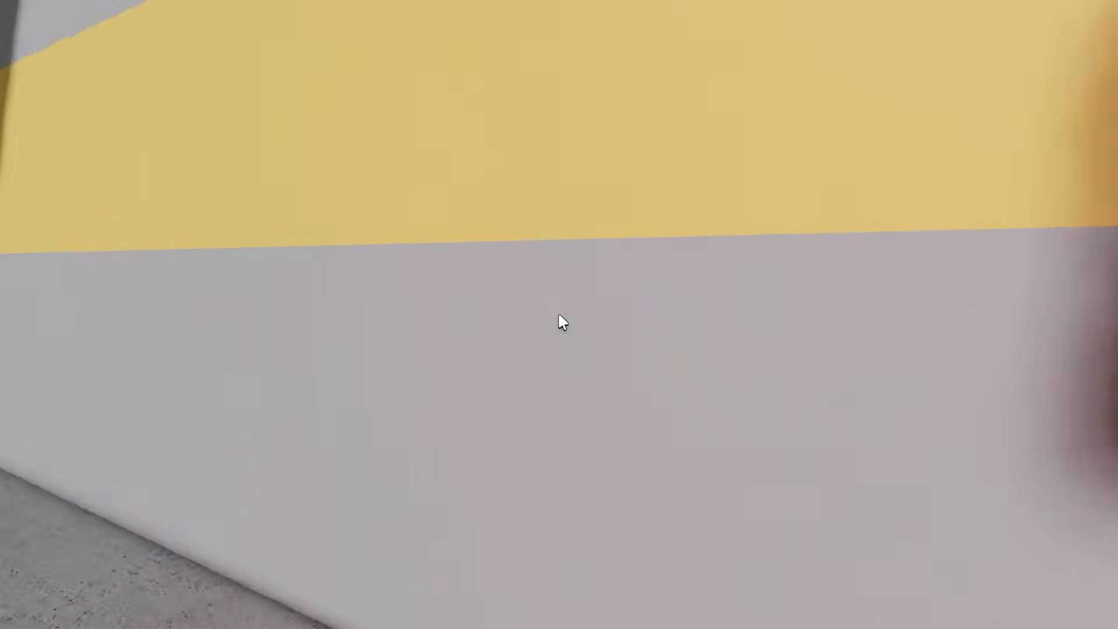